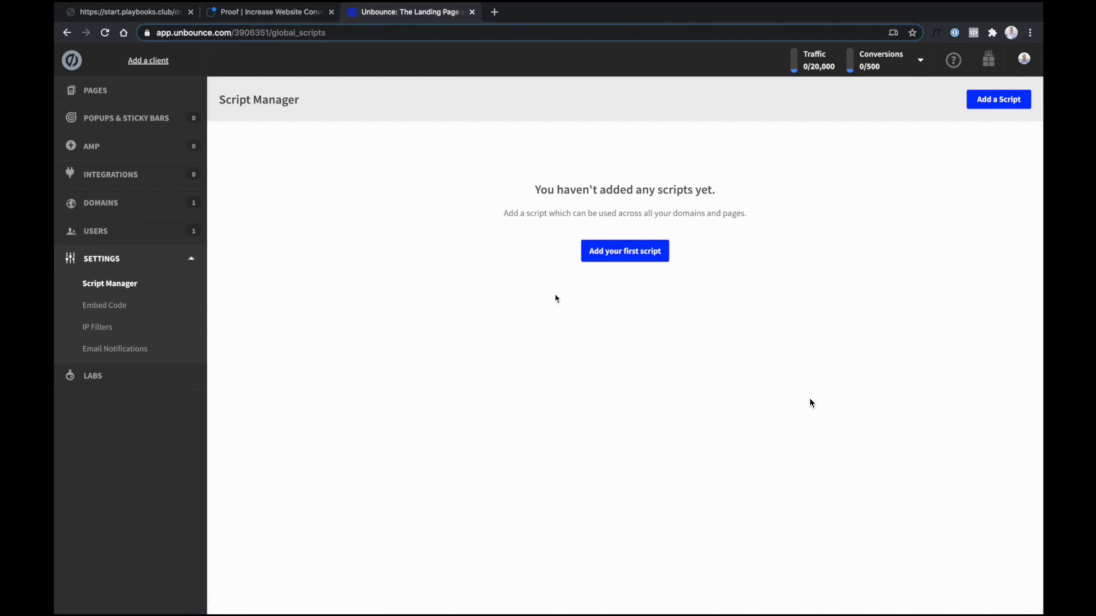
Add a new Custom Script in Unbounce named 'Proof'
{"action": "left_click", "coordinate": [616, 255]}
{"action": "left_click", "coordinate": [517, 277]}
{"action": "left_click", "coordinate": [444, 328]}
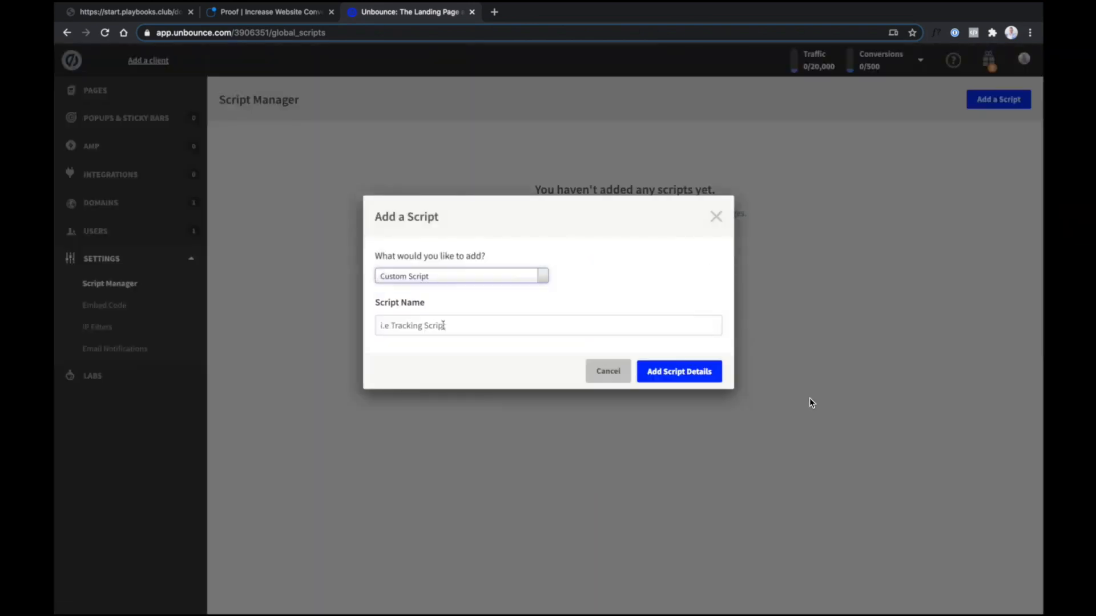
{"action": "left_click", "coordinate": [432, 323]}
{"action": "type", "text": "Proof"}
{"action": "key", "text": "Return"}
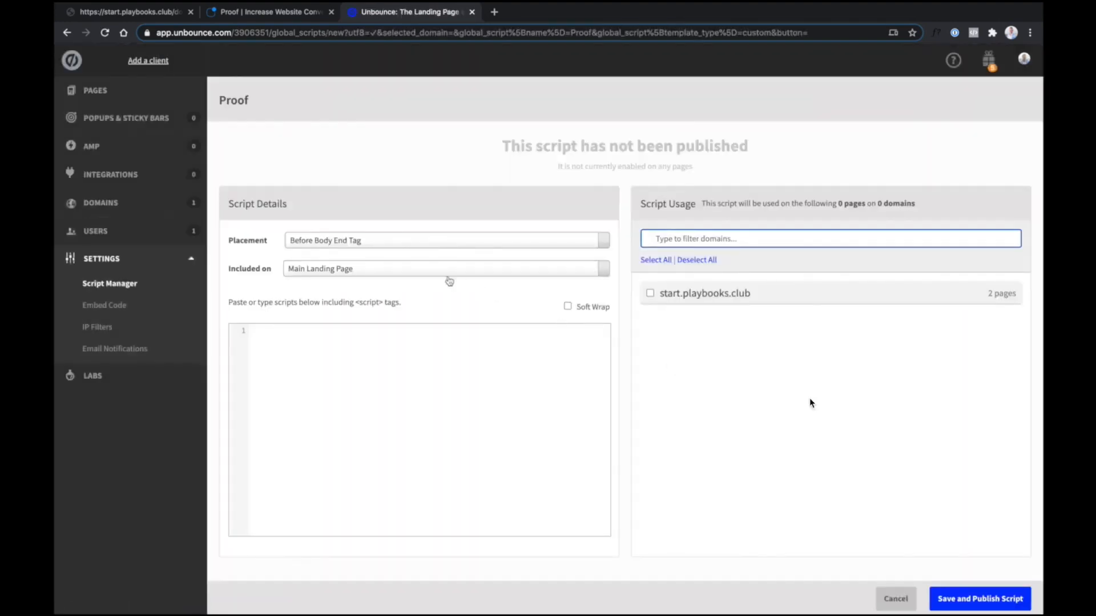
Place the script in the Head on All pages, paste the Proof pixel, and publish
{"action": "left_click", "coordinate": [375, 242]}
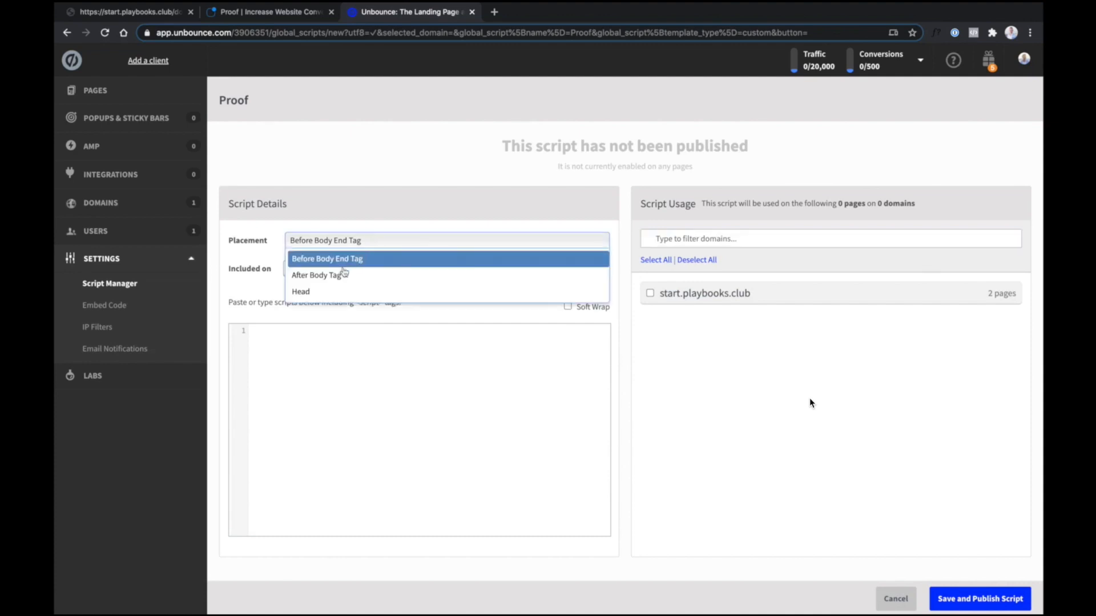
{"action": "left_click", "coordinate": [341, 294]}
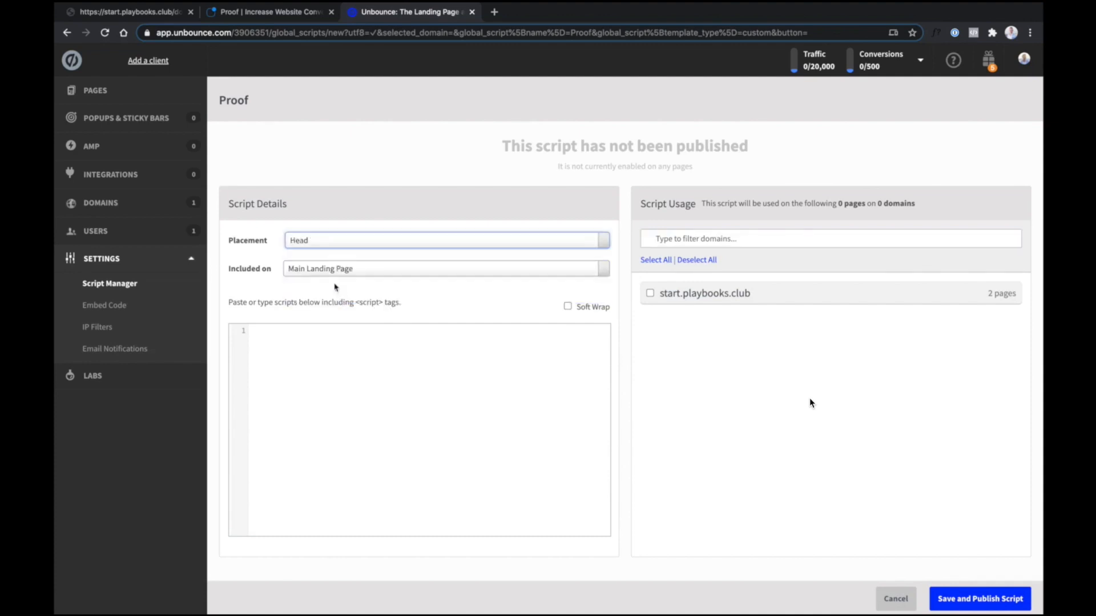
{"action": "left_click", "coordinate": [324, 270]}
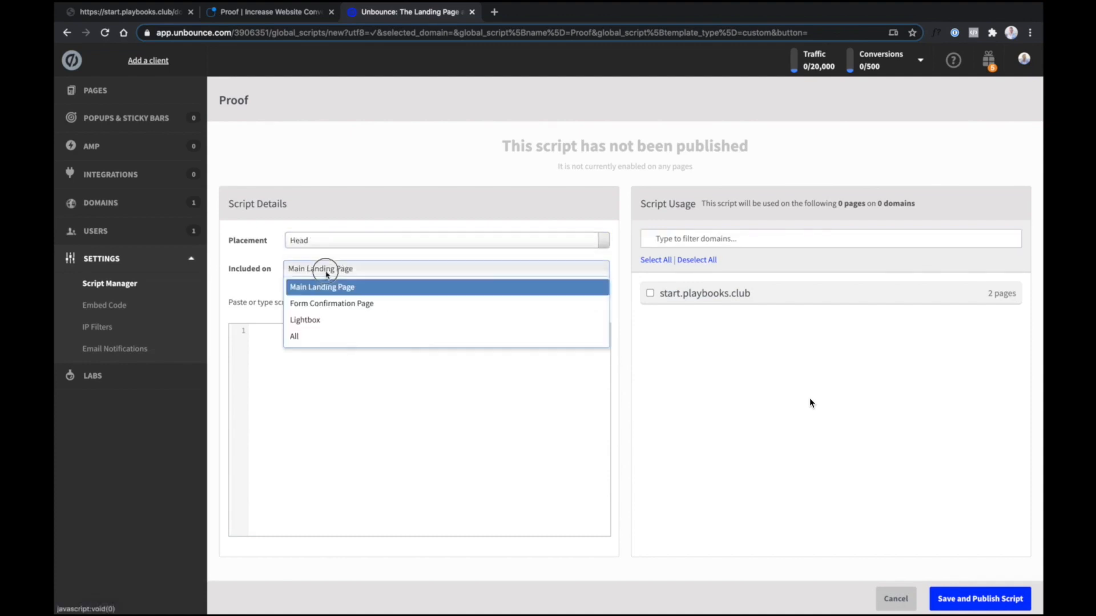
{"action": "left_click", "coordinate": [307, 340]}
{"action": "left_click", "coordinate": [306, 341]}
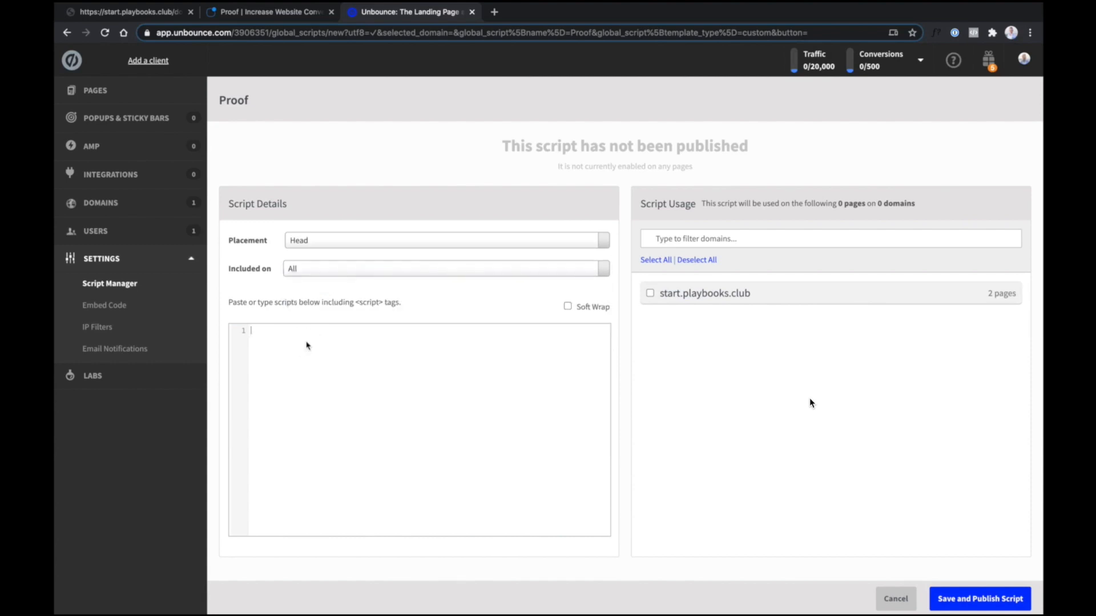
{"action": "type", "text": "<!--PROOF PIXEL--><script src=\"https://cdn.useproof.com/proof.js?acc=A0evWOaY6mOcbMlypTTvYulGvWT2\" async></script><!--END PROOF PIXEL-->"}
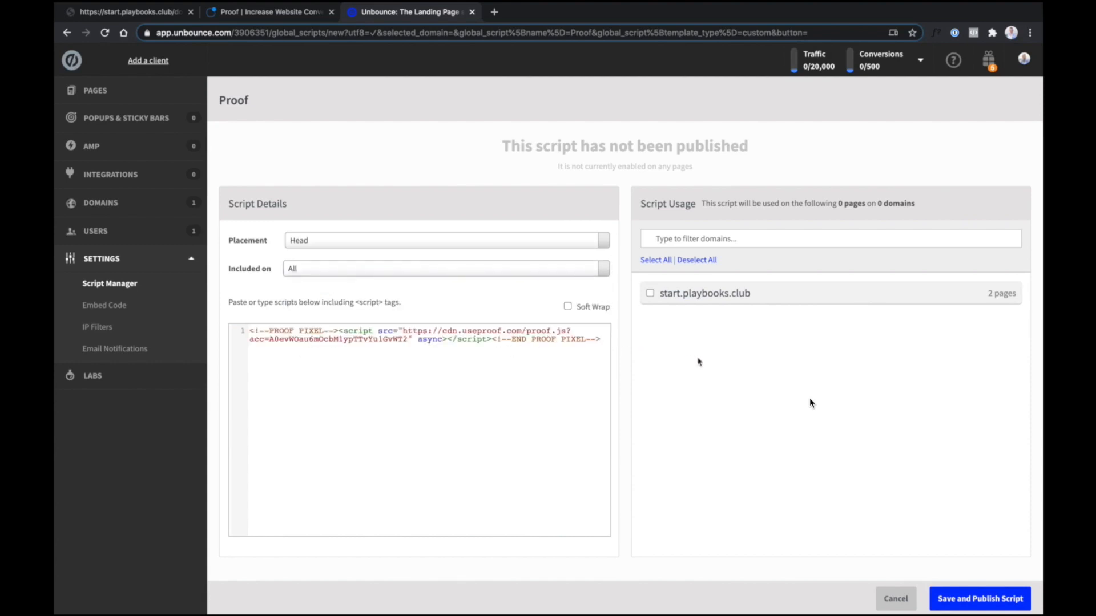
{"action": "left_click", "coordinate": [976, 596]}
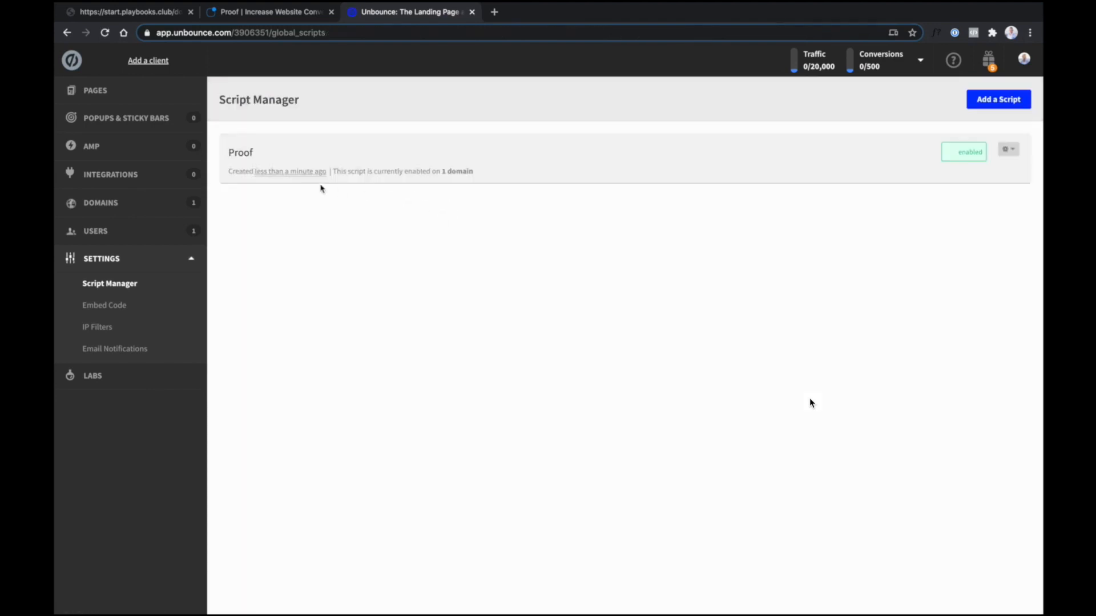
Create a Proof campaign named 'Downloaded the playbook' from the Campaigns page
{"action": "left_click", "coordinate": [259, 15]}
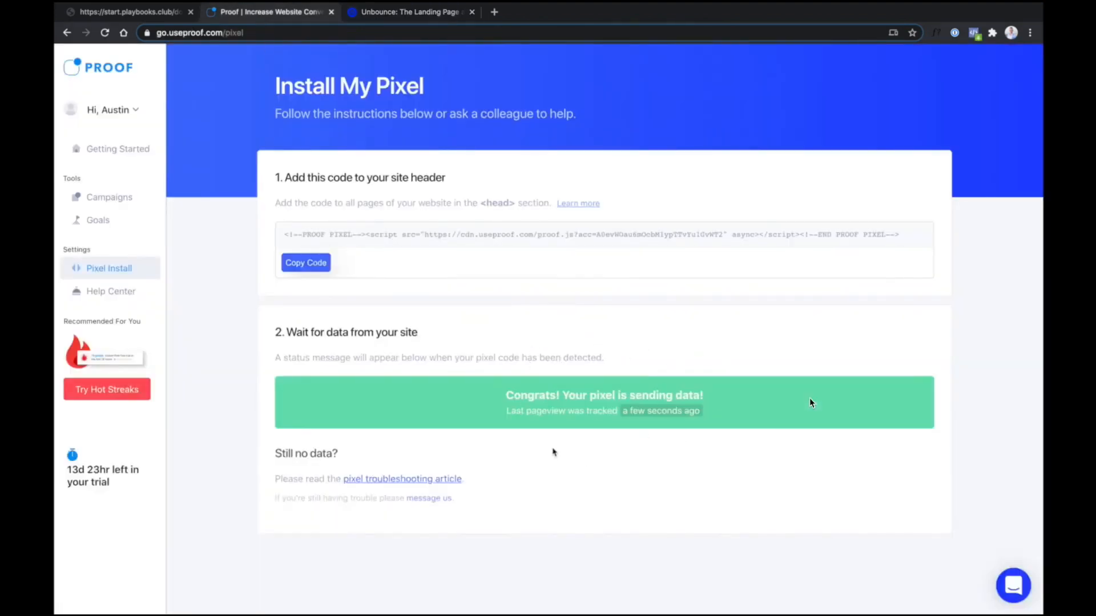
{"action": "left_click", "coordinate": [104, 200]}
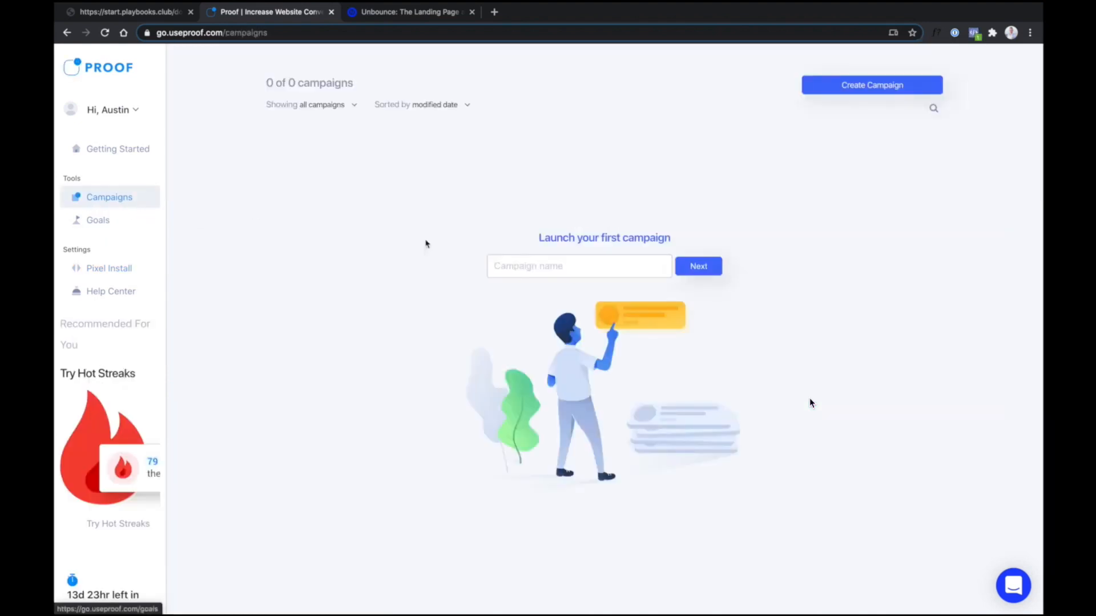
{"action": "left_click", "coordinate": [513, 261]}
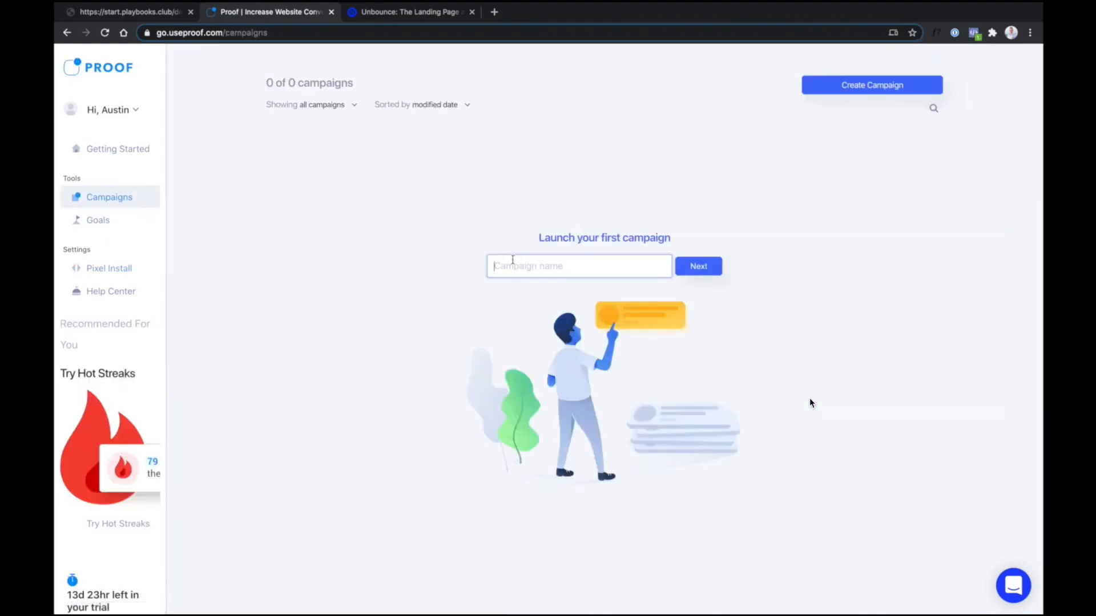
{"action": "type", "text": "Downloaded the Playbook"}
{"action": "left_click", "coordinate": [717, 276]}
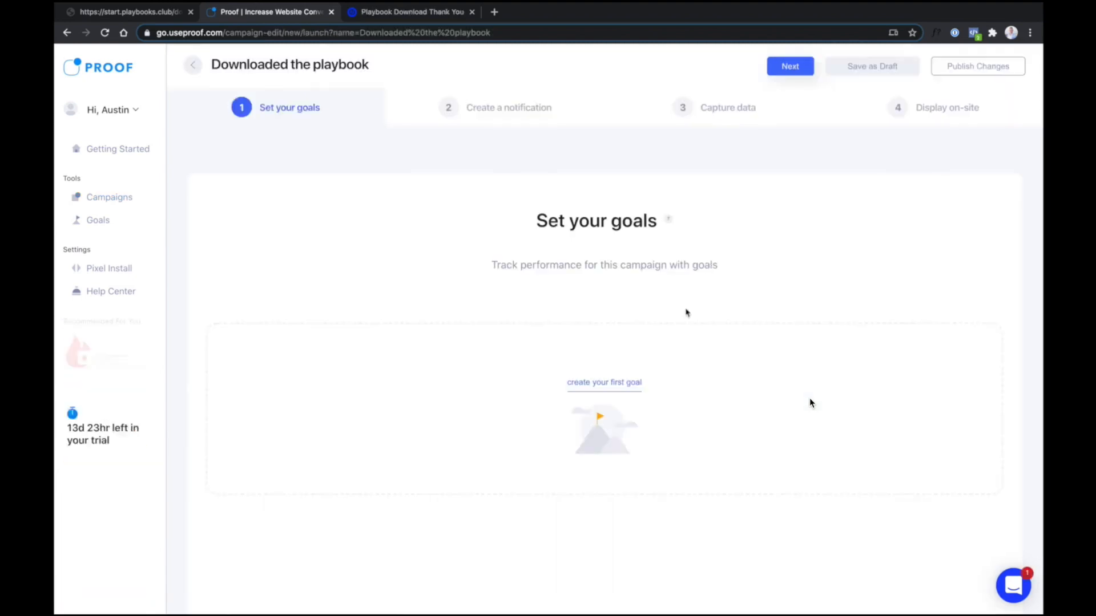
Start the first goal, named 'Downloaded the playbook' with a $10 value
{"action": "left_click", "coordinate": [603, 384]}
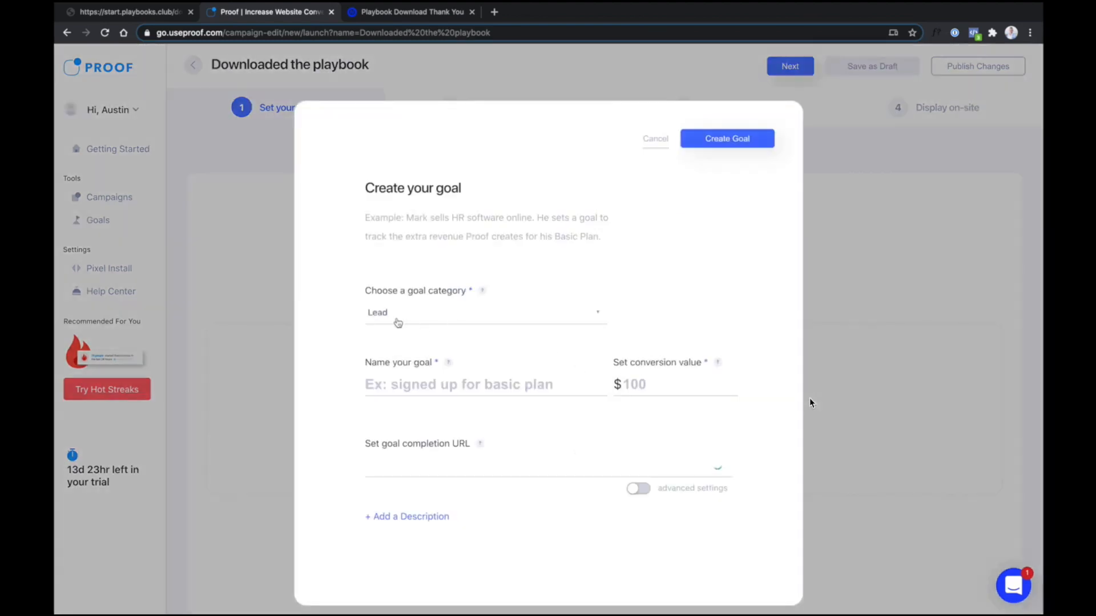
{"action": "left_click", "coordinate": [388, 384]}
{"action": "type", "text": "Downloaded"}
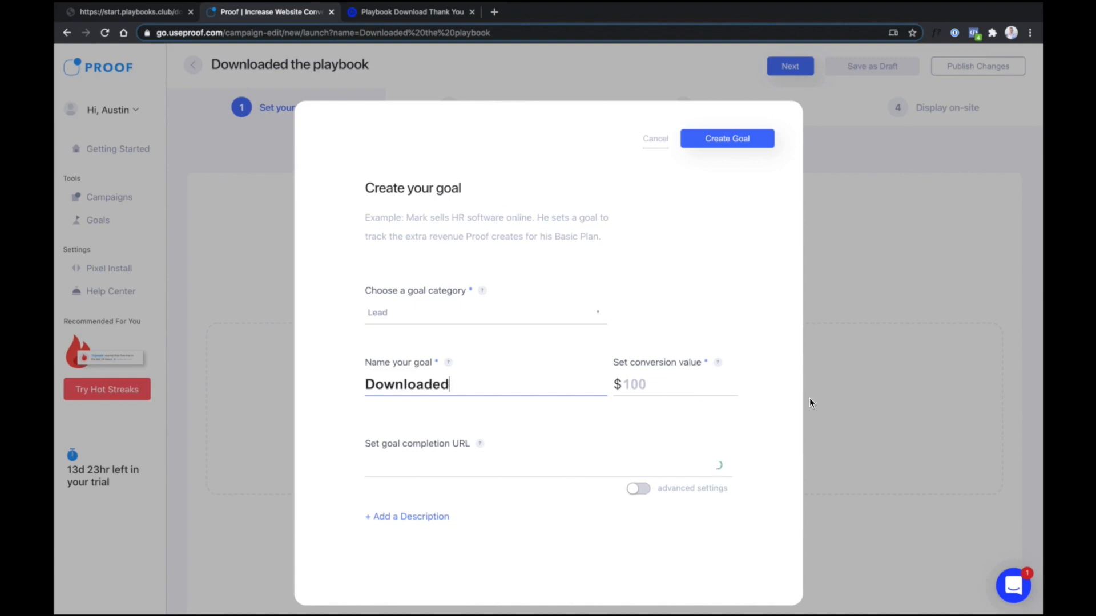
{"action": "type", "text": " the playbook"}
{"action": "left_click", "coordinate": [644, 386]}
{"action": "type", "text": "10"}
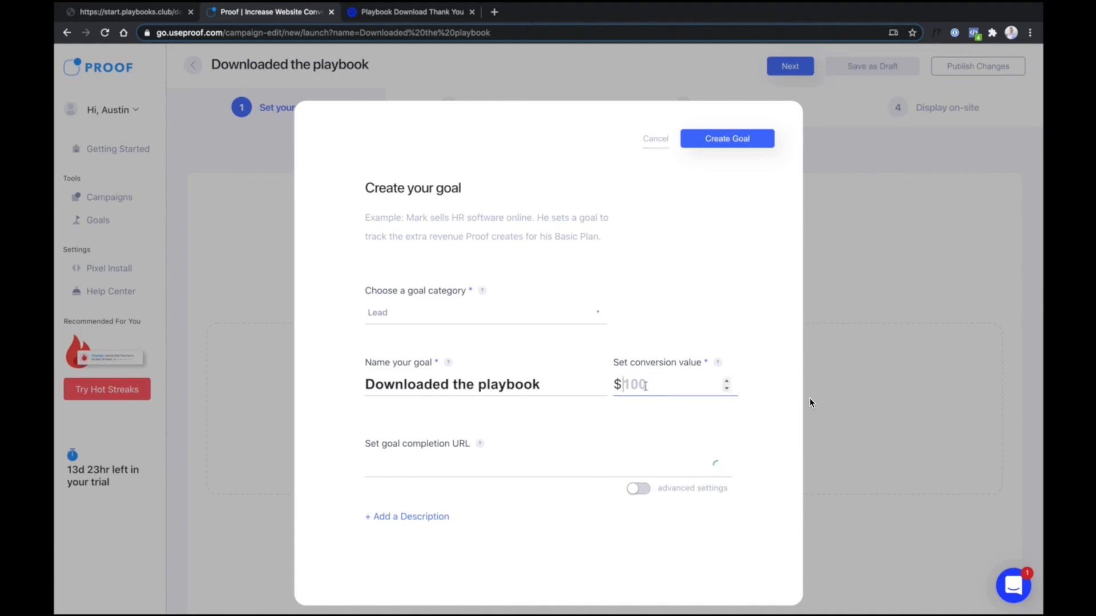
Set the playbook-download thank-you page URL as the completion URL and create the goal
{"action": "left_click", "coordinate": [449, 467]}
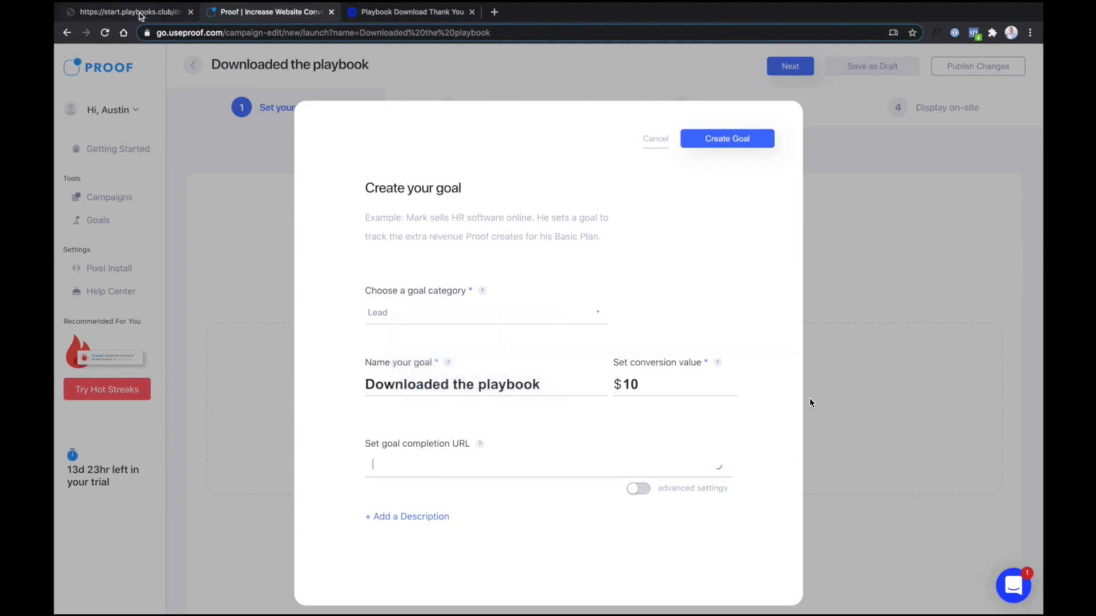
{"action": "left_click", "coordinate": [363, 13]}
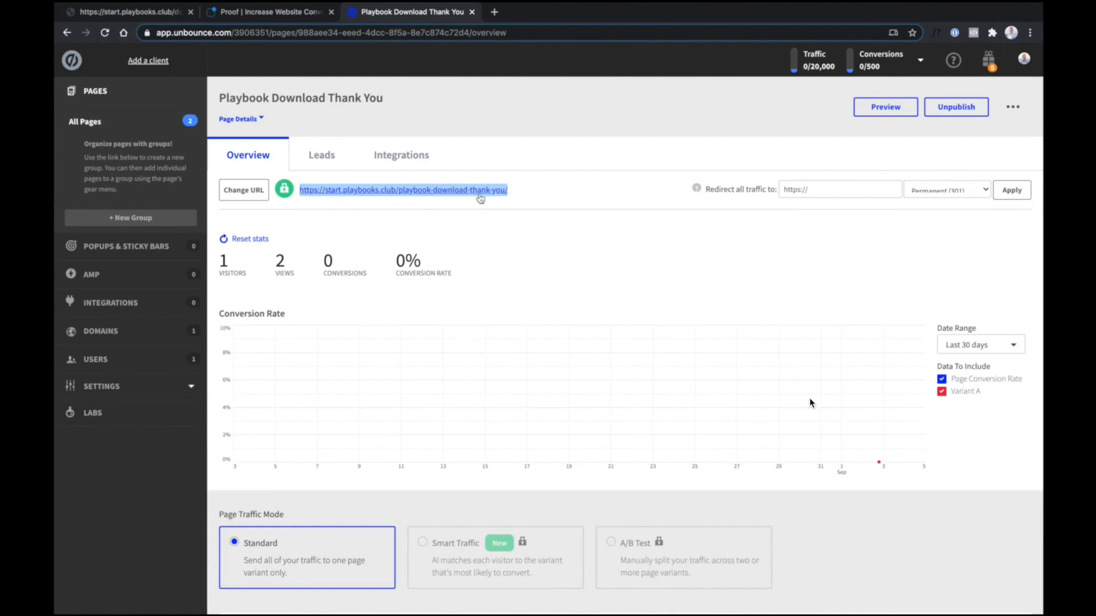
{"action": "left_click", "coordinate": [274, 12]}
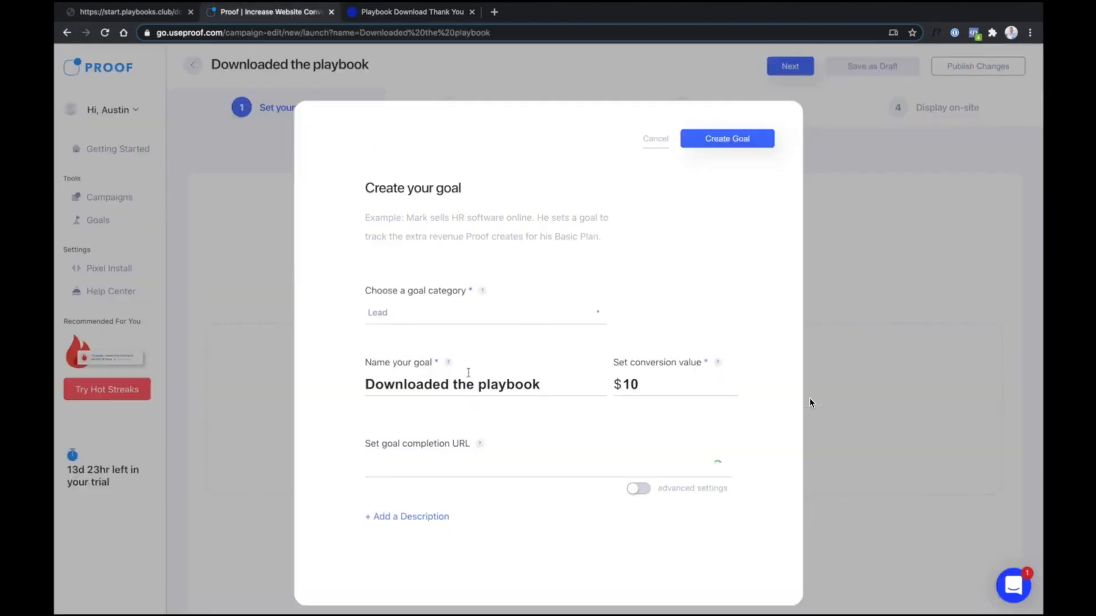
{"action": "left_click", "coordinate": [451, 471]}
{"action": "type", "text": "https://start.playbooks.club/playbook-download-thank-you/"}
{"action": "key", "text": "Return"}
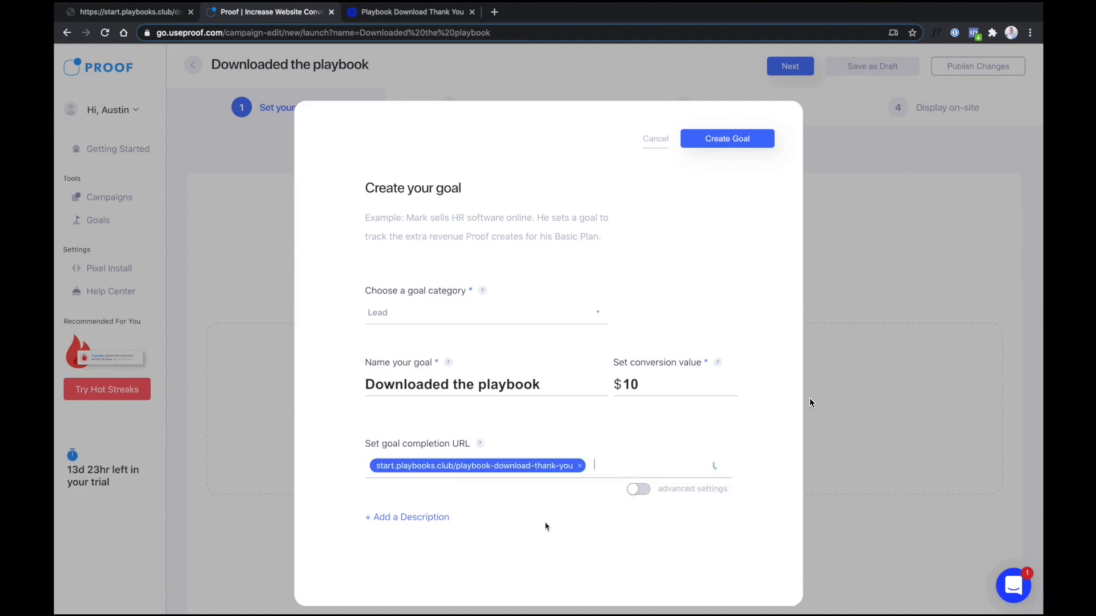
{"action": "left_click", "coordinate": [733, 139]}
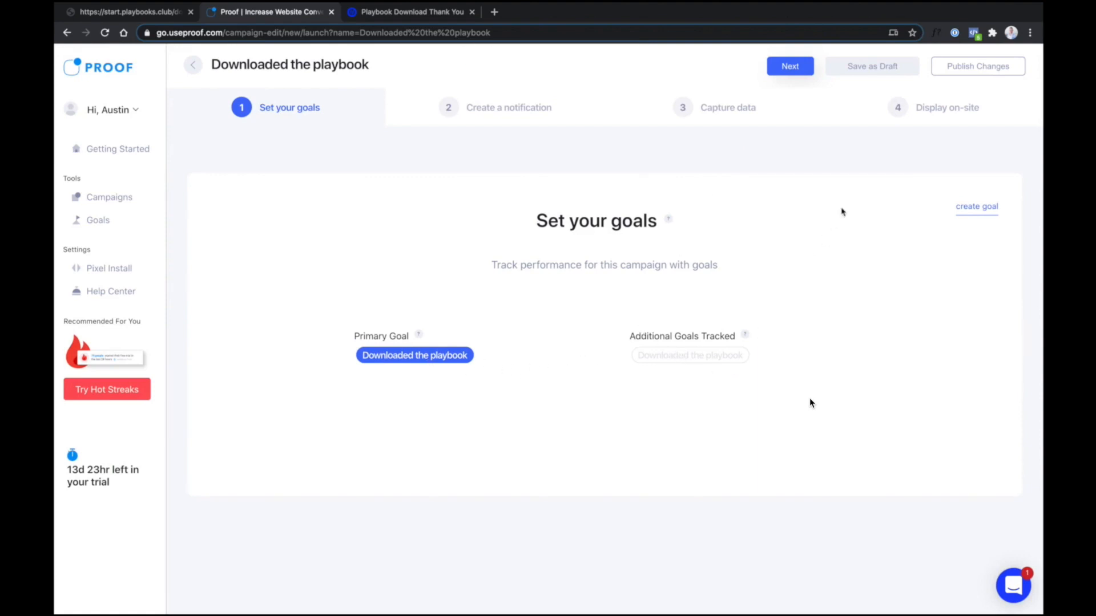
Set the campaign's traffic holdback to 0%
{"action": "left_click", "coordinate": [517, 108]}
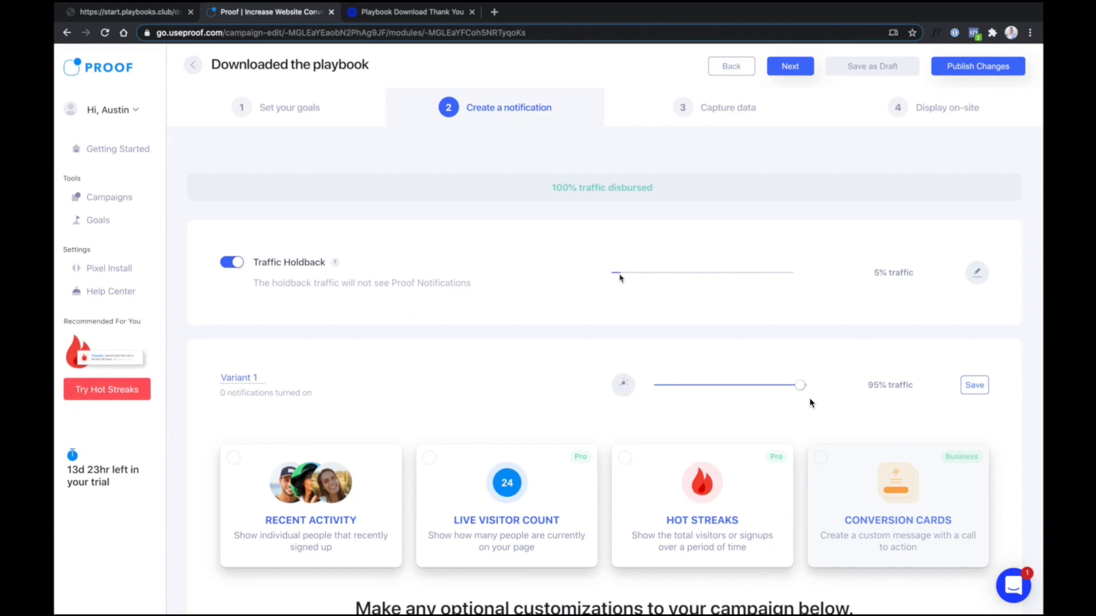
{"action": "left_click", "coordinate": [976, 273]}
{"action": "left_click", "coordinate": [660, 275]}
{"action": "mouse_move", "coordinate": [661, 278]}
{"action": "left_mouse_down"}
{"action": "mouse_move", "coordinate": [820, 278]}
{"action": "mouse_move", "coordinate": [642, 278]}
{"action": "left_mouse_up"}
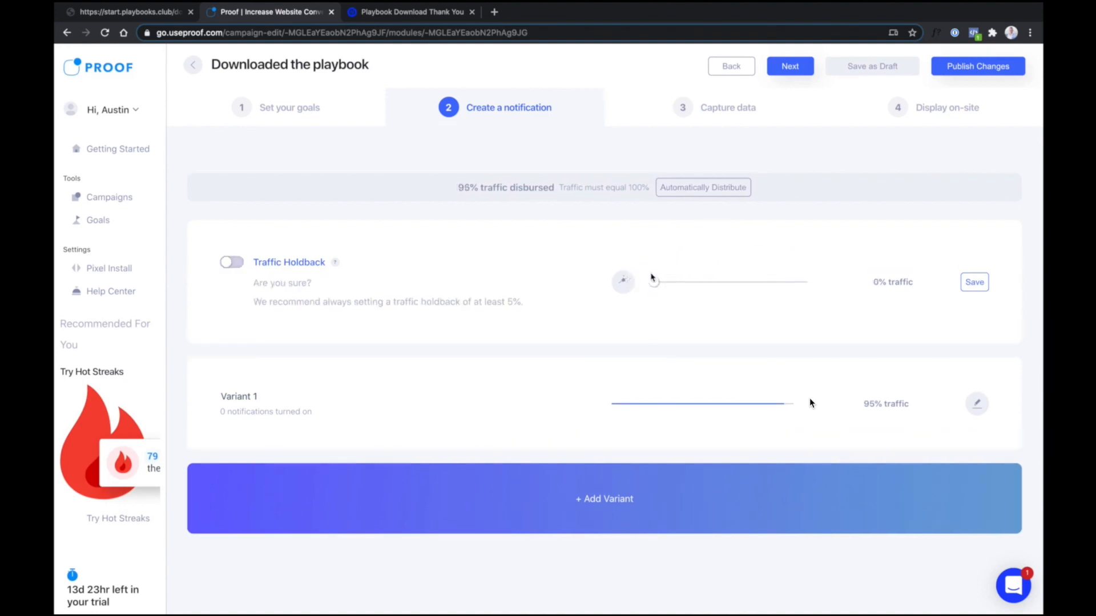
{"action": "left_click", "coordinate": [970, 285]}
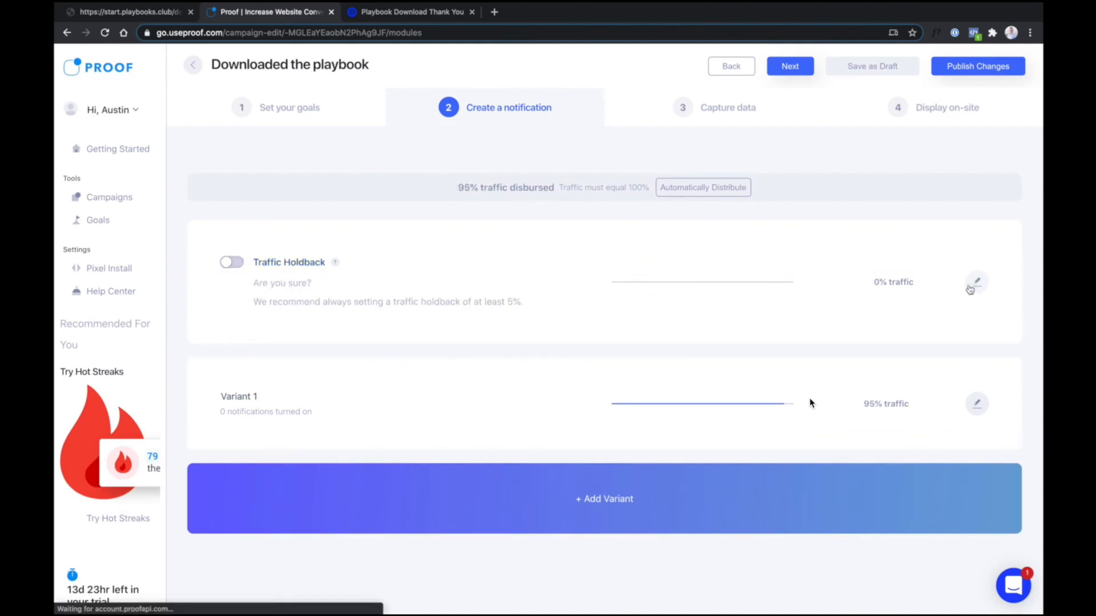
Give Variant 1 100% traffic, rename it 'Proof', and enable Recent Activity
{"action": "left_click", "coordinate": [977, 406]}
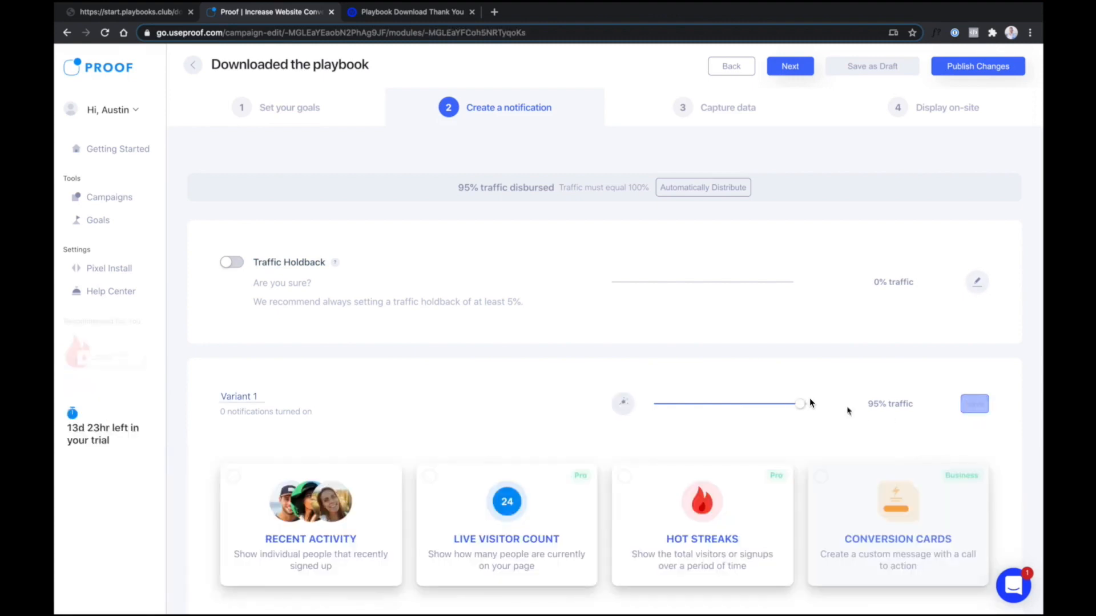
{"action": "left_click_drag", "start_coordinate": [802, 406], "coordinate": [813, 404]}
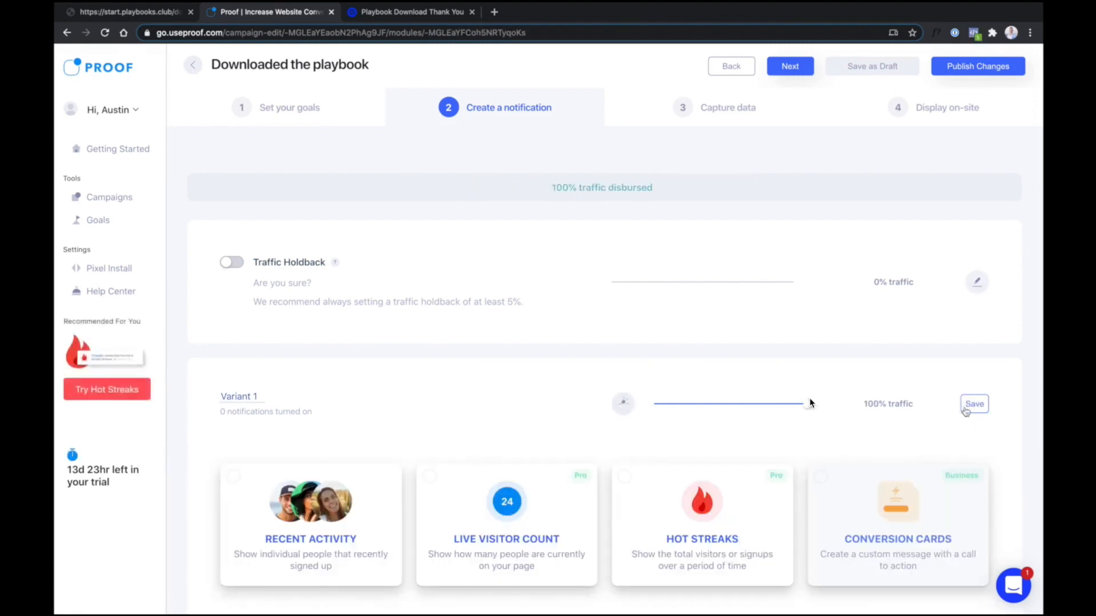
{"action": "triple_click", "coordinate": [235, 398]}
{"action": "type", "text": "Proof"}
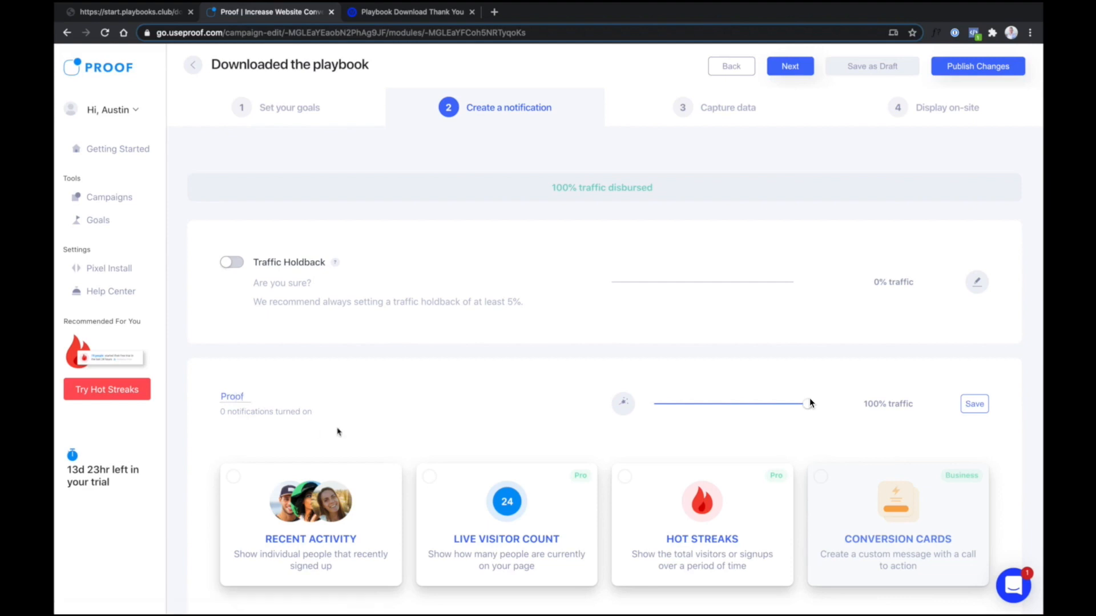
{"action": "scroll", "coordinate": [338, 432], "scroll_direction": "down", "scroll_amount": 3}
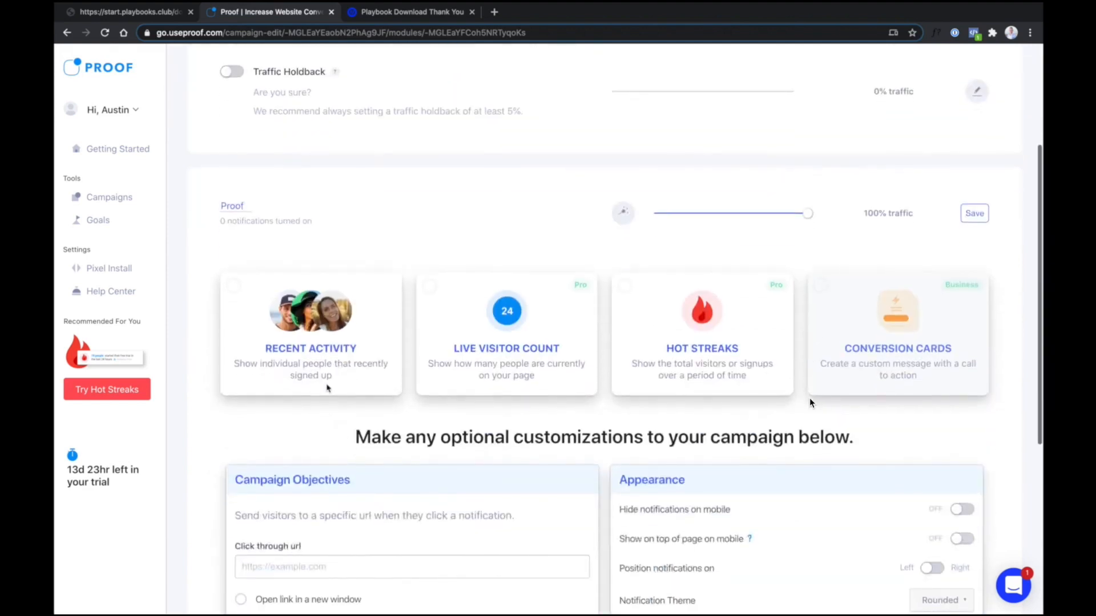
{"action": "left_click", "coordinate": [237, 294]}
{"action": "left_click", "coordinate": [310, 411]}
Set the Recent Activity message to 'Recently downloaded the playbook' for the last 1 day
{"action": "left_click", "coordinate": [608, 287]}
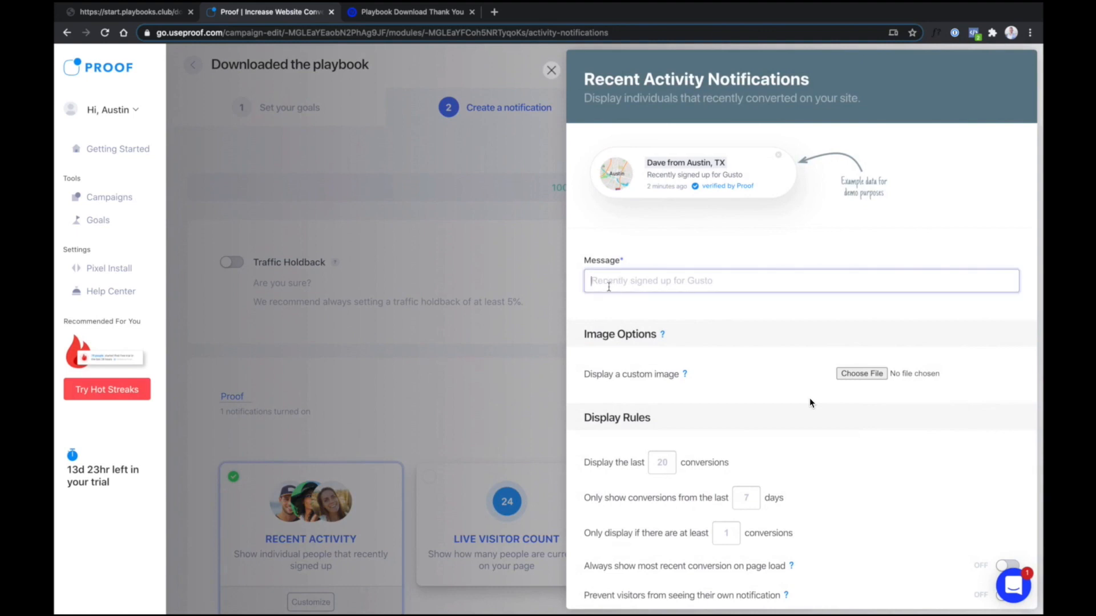
{"action": "type", "text": "Recently downloaded"}
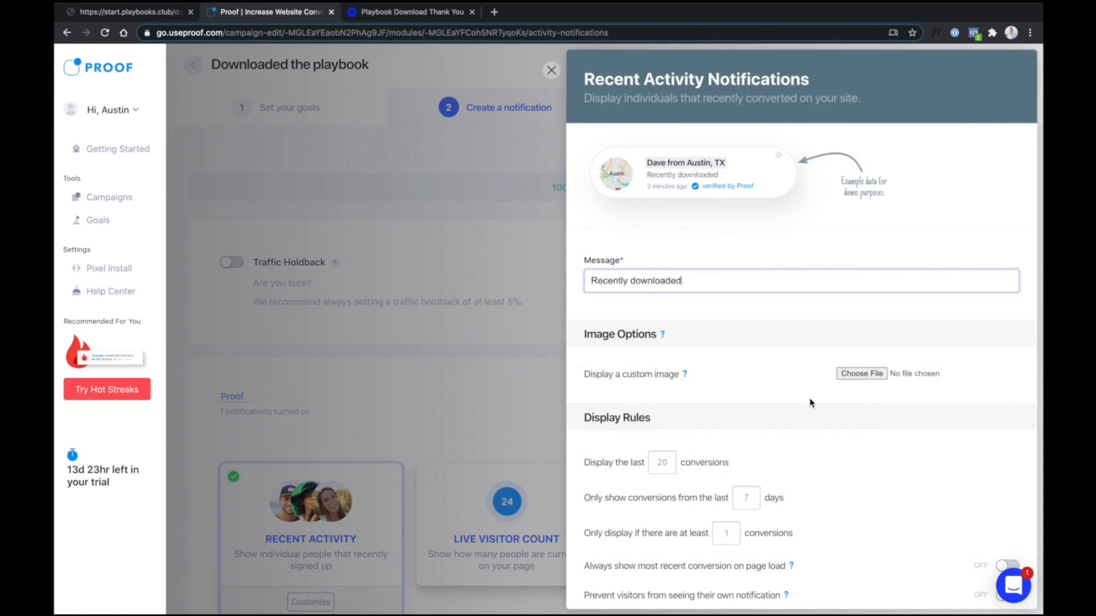
{"action": "type", "text": " the playbook"}
{"action": "scroll", "coordinate": [686, 349], "scroll_direction": "down", "scroll_amount": 3}
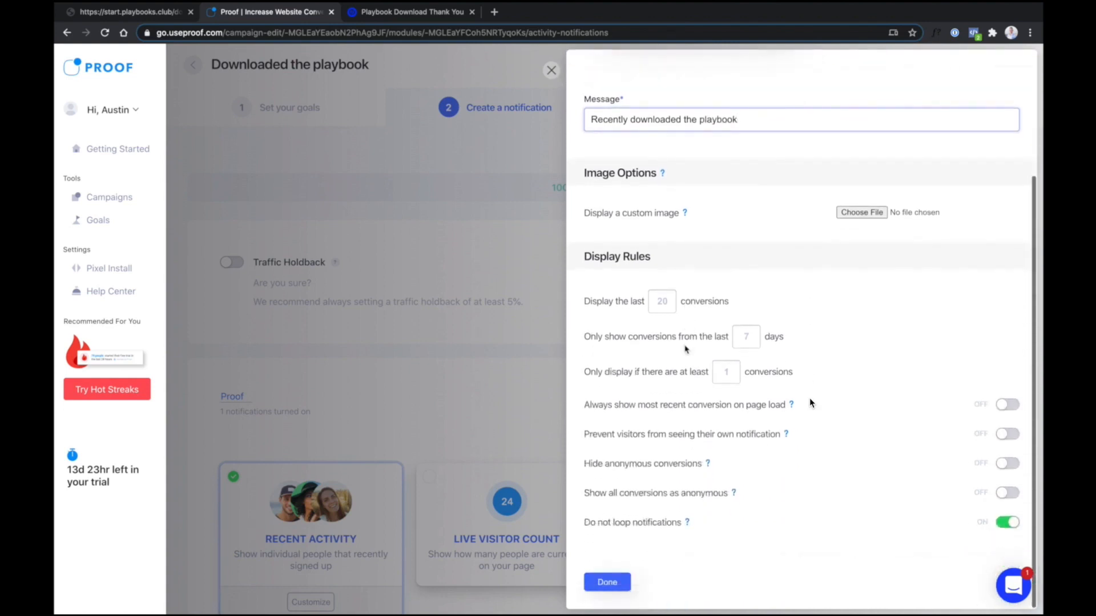
{"action": "left_click", "coordinate": [759, 334]}
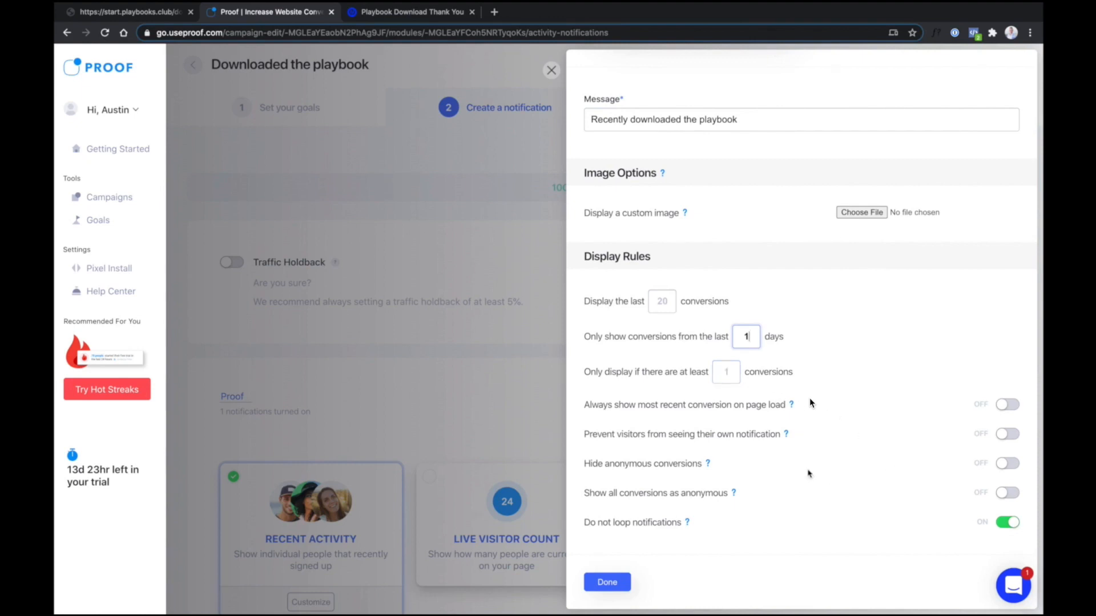
{"action": "left_click", "coordinate": [602, 584]}
Enable Live Visitor Count with a 1-visitor minimum, referring to visitors as 'marketers'
{"action": "left_click", "coordinate": [435, 486]}
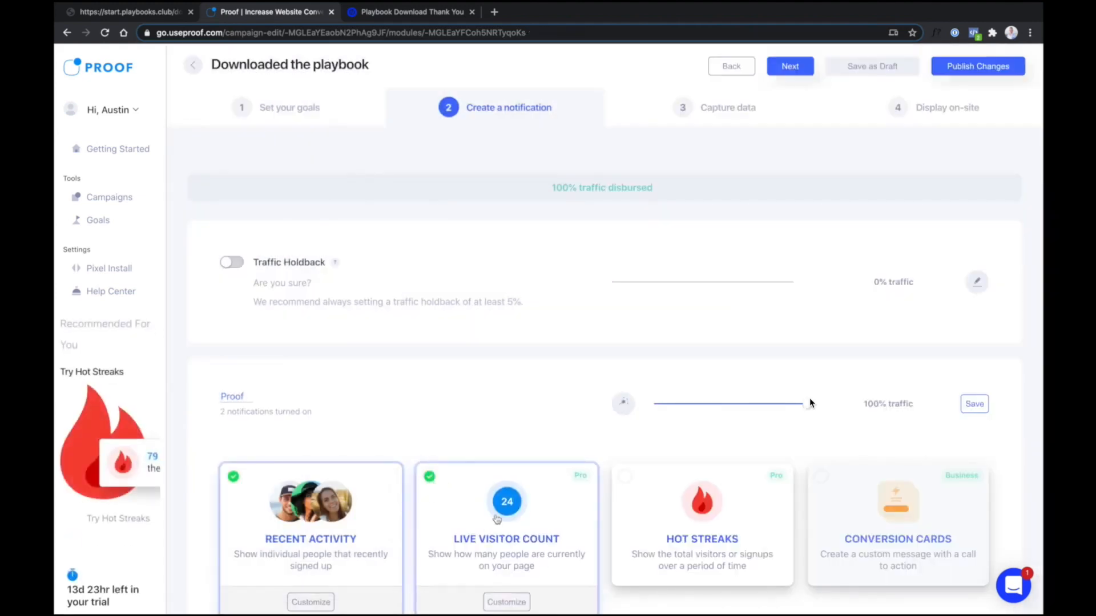
{"action": "scroll", "coordinate": [520, 548], "scroll_direction": "down", "scroll_amount": 3}
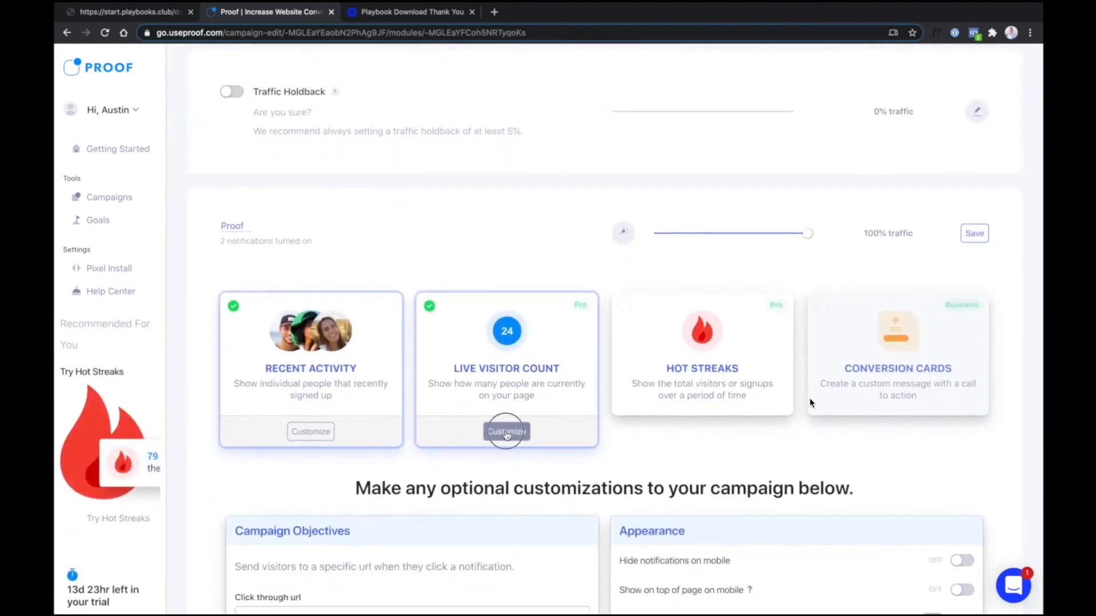
{"action": "left_click", "coordinate": [506, 432]}
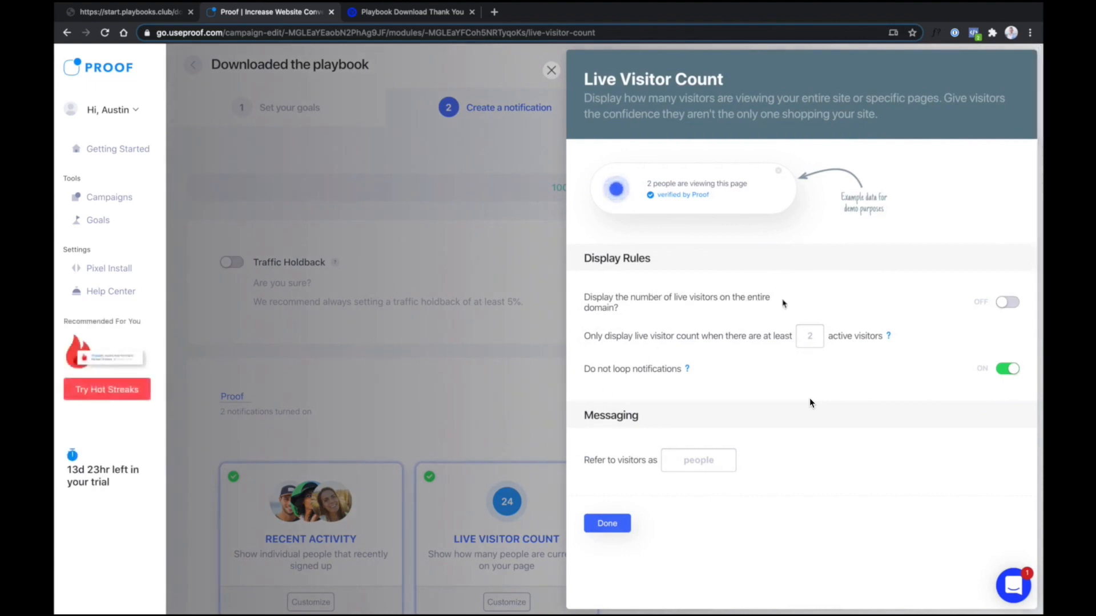
{"action": "left_click", "coordinate": [805, 337]}
{"action": "type", "text": "1"}
{"action": "left_click", "coordinate": [703, 464]}
{"action": "type", "text": "marketers"}
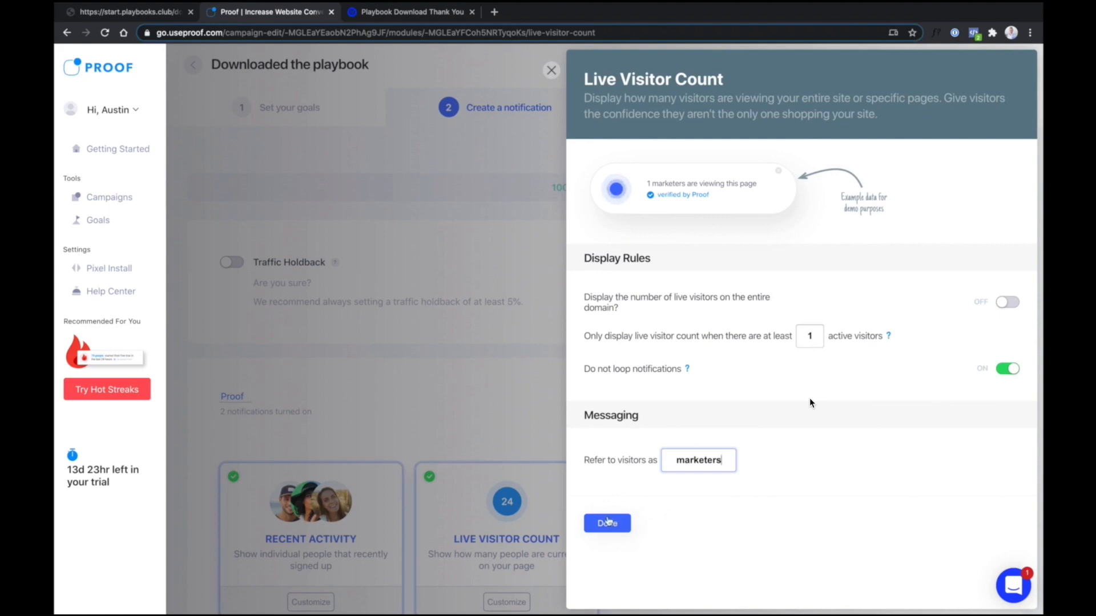
{"action": "key", "text": "Return"}
Enable Hot Streaks and set it to count Conversions
{"action": "left_click", "coordinate": [649, 487]}
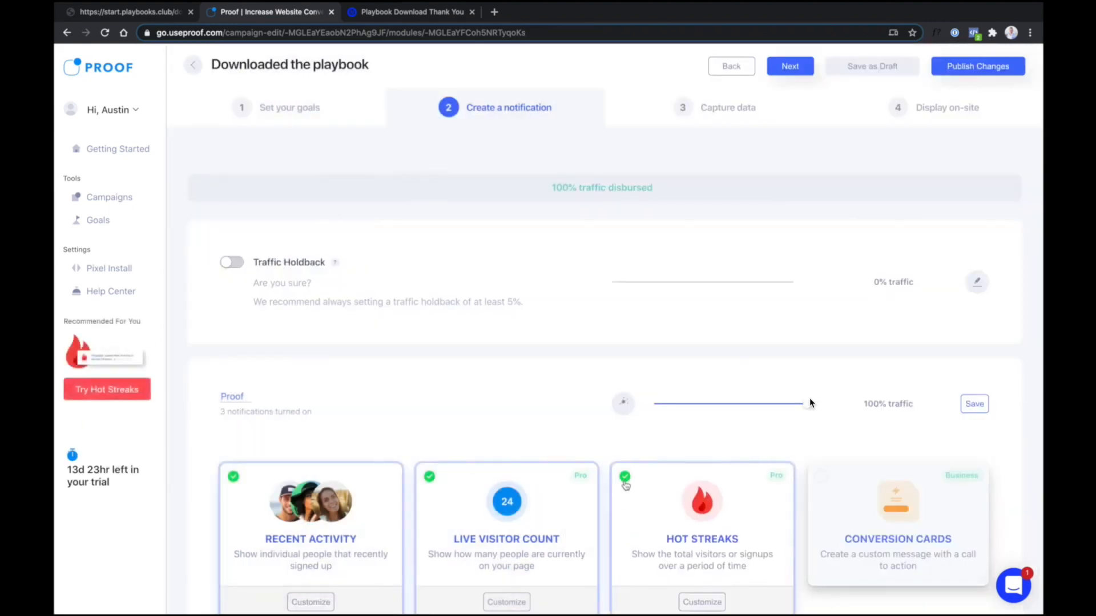
{"action": "scroll", "coordinate": [625, 485], "scroll_direction": "down", "scroll_amount": 6}
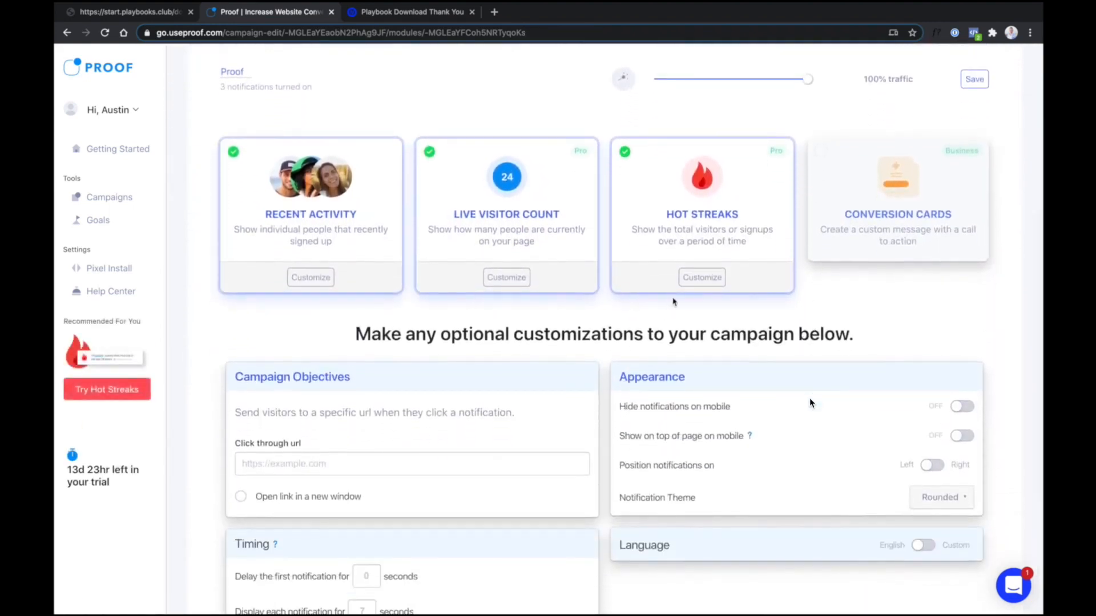
{"action": "left_click", "coordinate": [703, 277]}
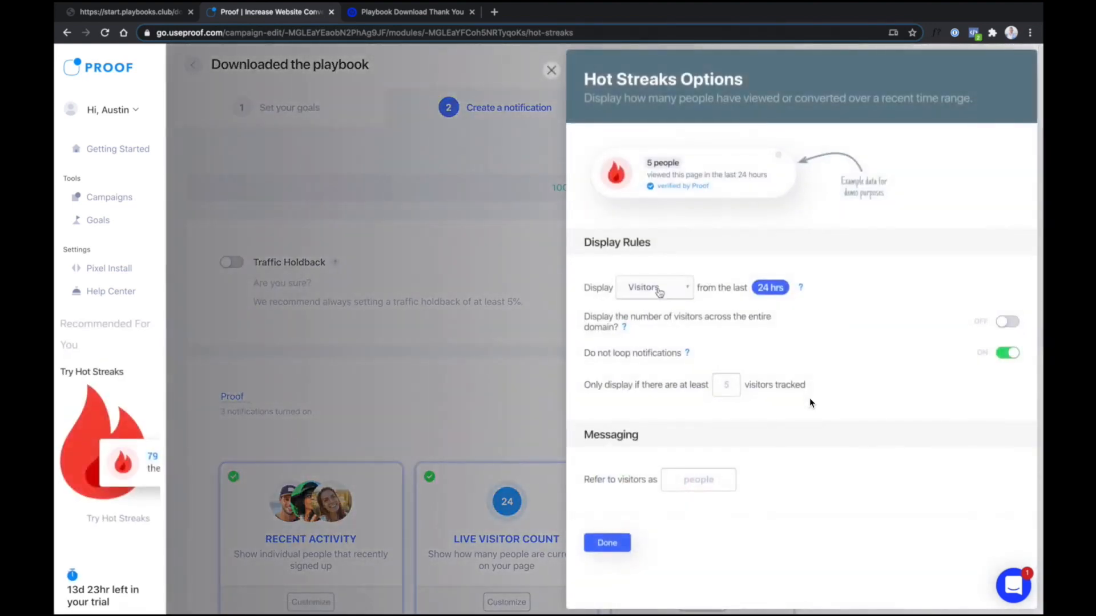
{"action": "left_click", "coordinate": [668, 293]}
{"action": "left_click", "coordinate": [670, 292]}
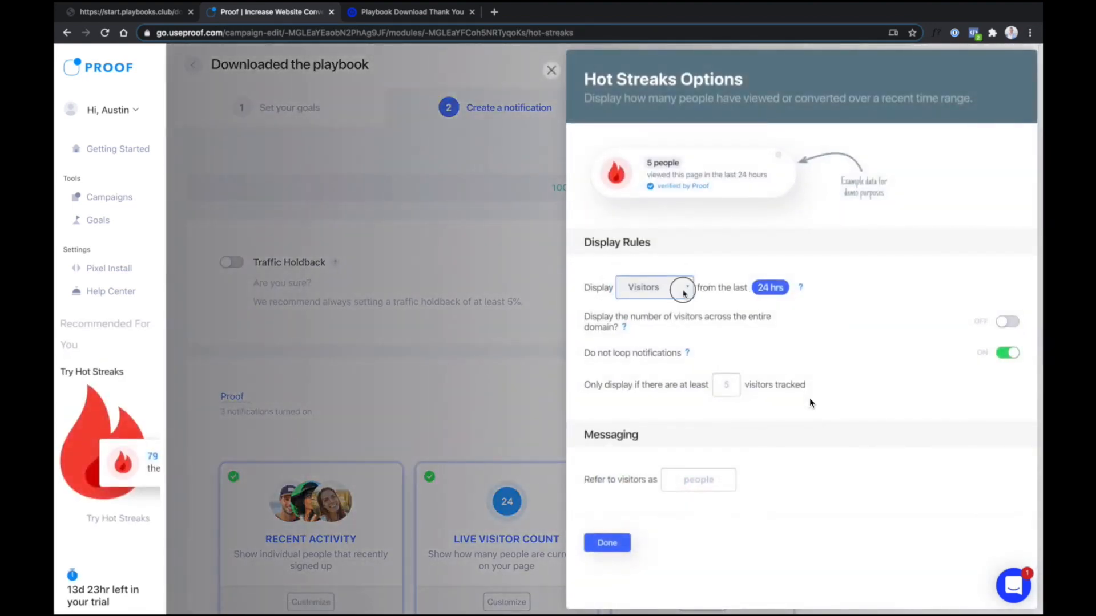
{"action": "left_click", "coordinate": [684, 291]}
{"action": "left_click", "coordinate": [679, 278]}
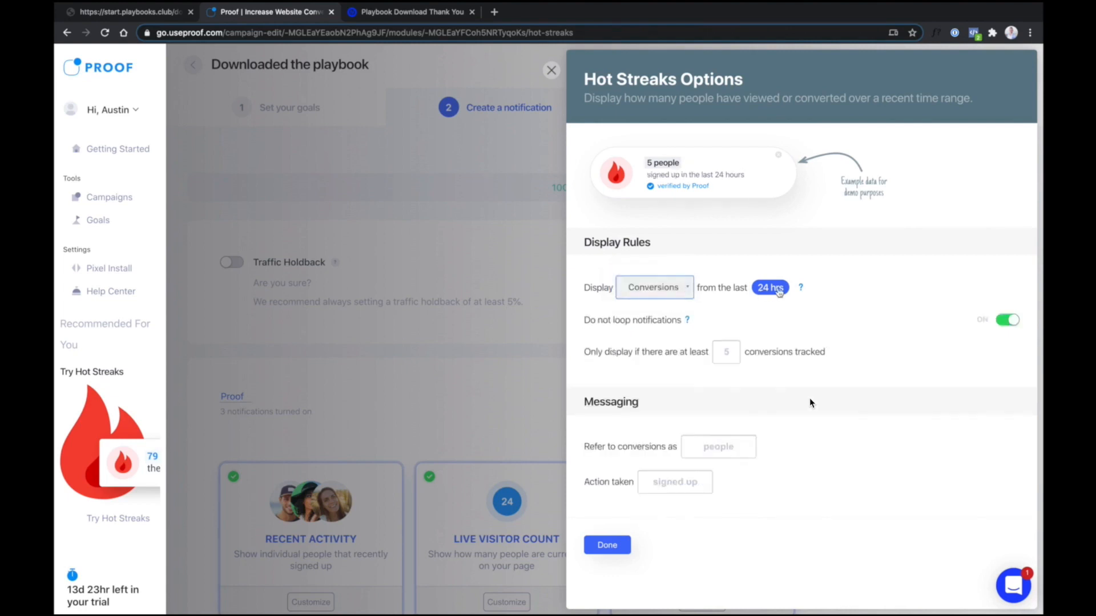
{"action": "left_click", "coordinate": [685, 291]}
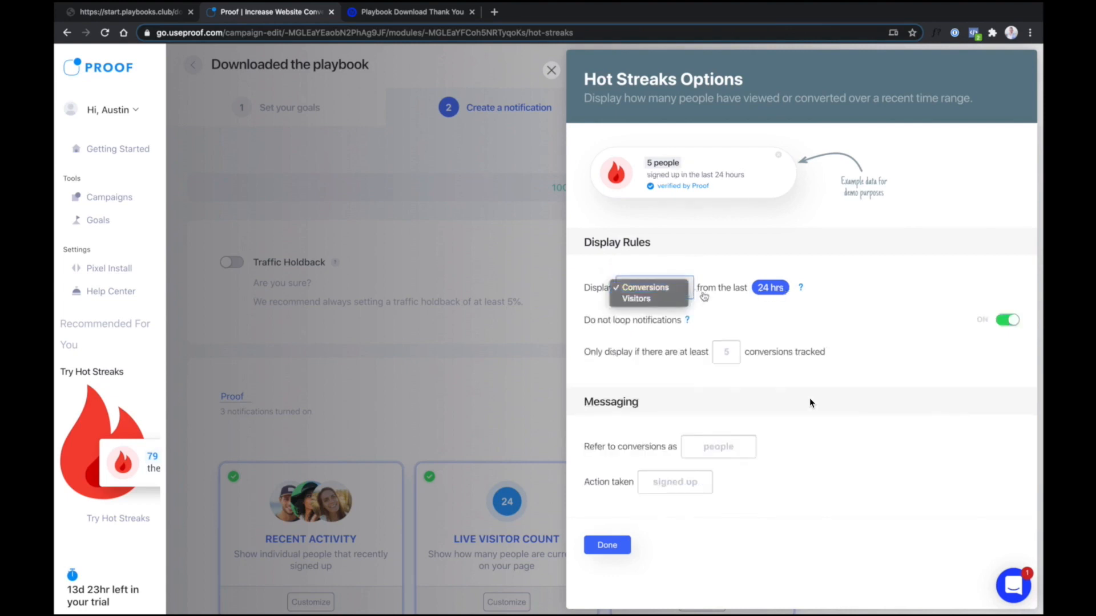
{"action": "left_click", "coordinate": [745, 310]}
Set Hot Streaks minimum to 1, conversions as 'marketers', action 'Got the playbook'
{"action": "left_click", "coordinate": [738, 354]}
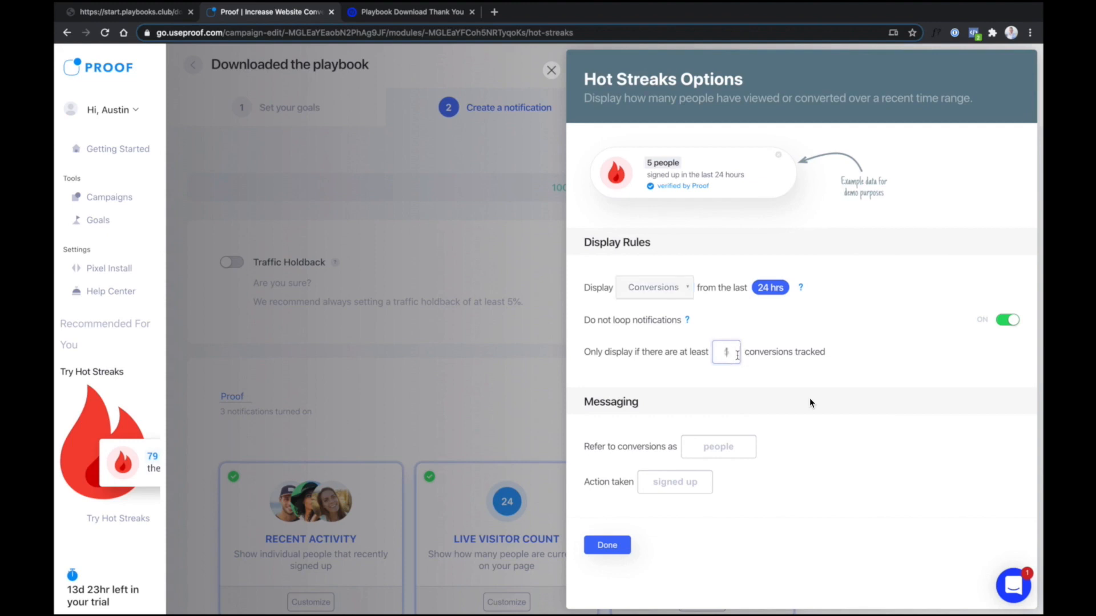
{"action": "type", "text": "1"}
{"action": "left_click", "coordinate": [740, 375]}
{"action": "key", "text": "Tab"}
{"action": "type", "text": "m"}
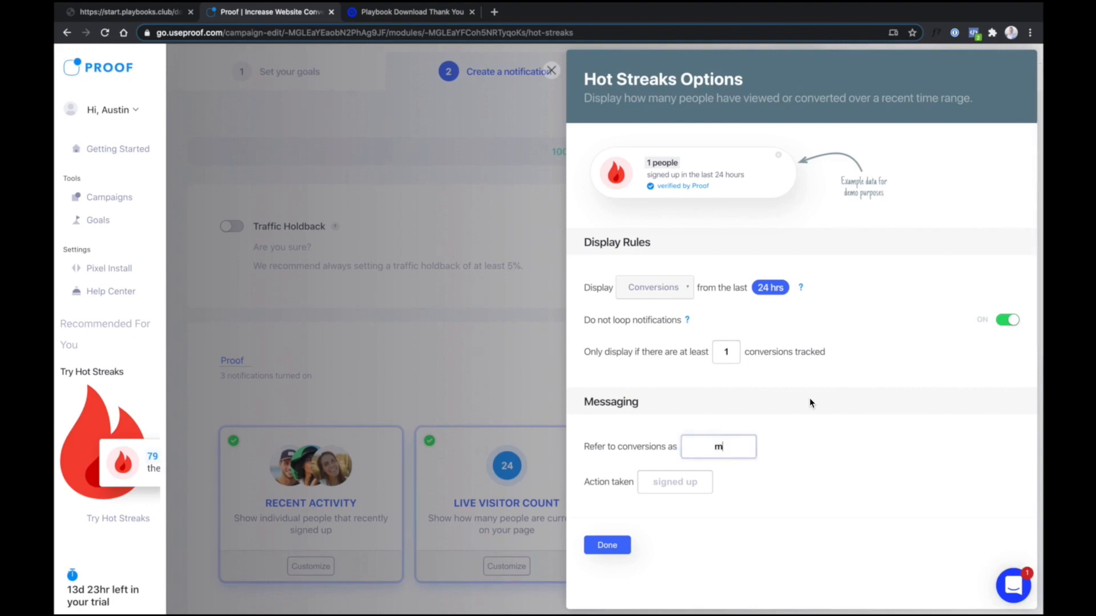
{"action": "type", "text": "arketers"}
{"action": "key", "text": "Tab"}
{"action": "type", "text": "Got the playbook"}
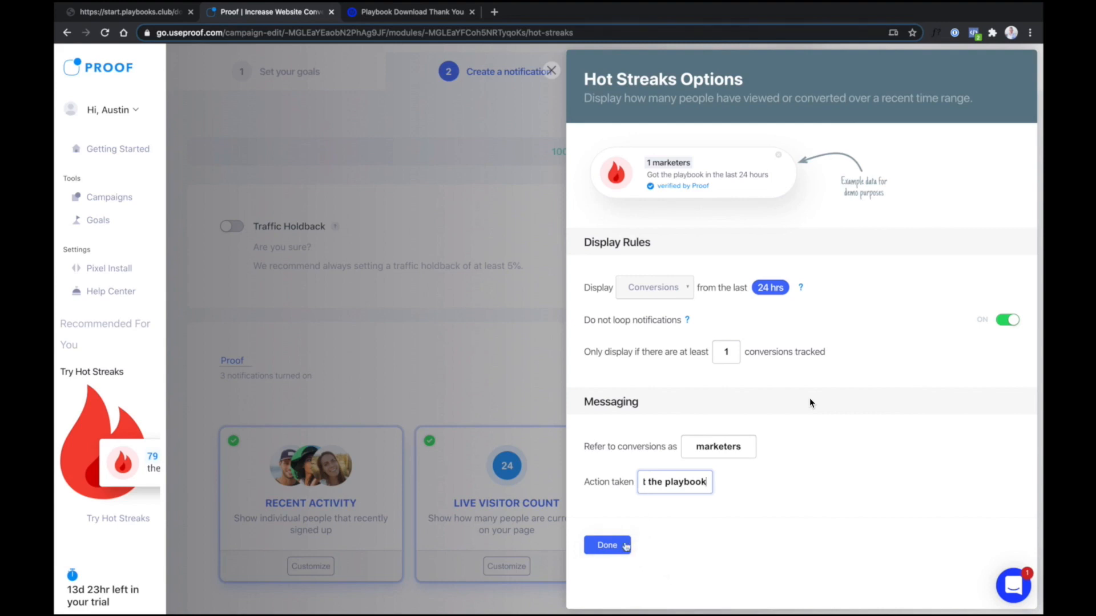
{"action": "left_click", "coordinate": [614, 547]}
Turn on 'Show on top of page on mobile' and save the Proof variant
{"action": "scroll", "coordinate": [811, 403], "scroll_direction": "down", "scroll_amount": 8}
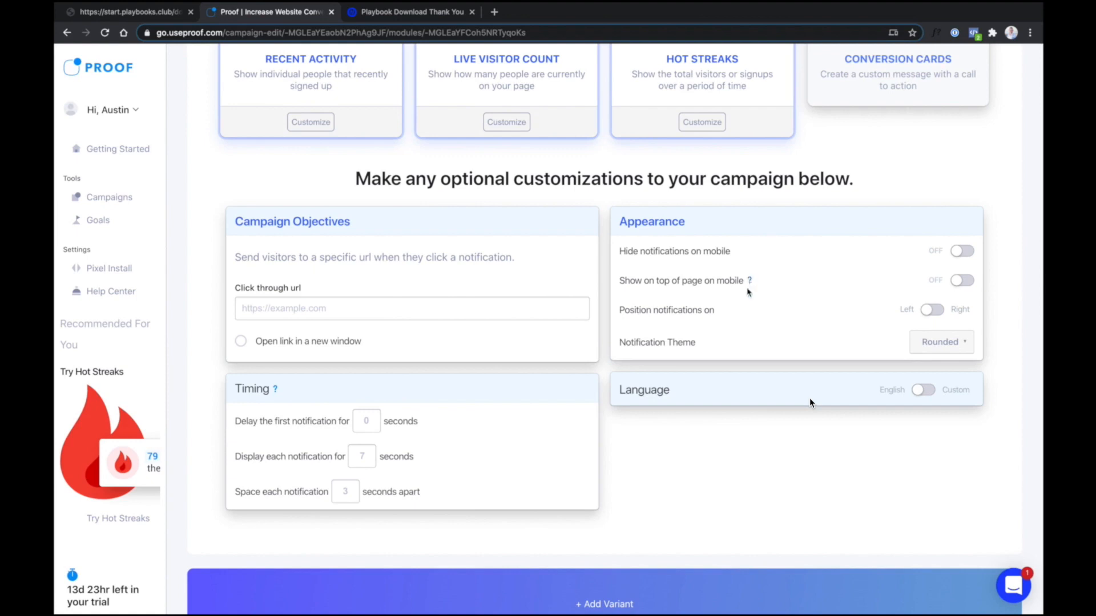
{"action": "left_click", "coordinate": [961, 280]}
{"action": "scroll", "coordinate": [938, 398], "scroll_direction": "up", "scroll_amount": 3}
{"action": "scroll", "coordinate": [937, 398], "scroll_direction": "up", "scroll_amount": 2}
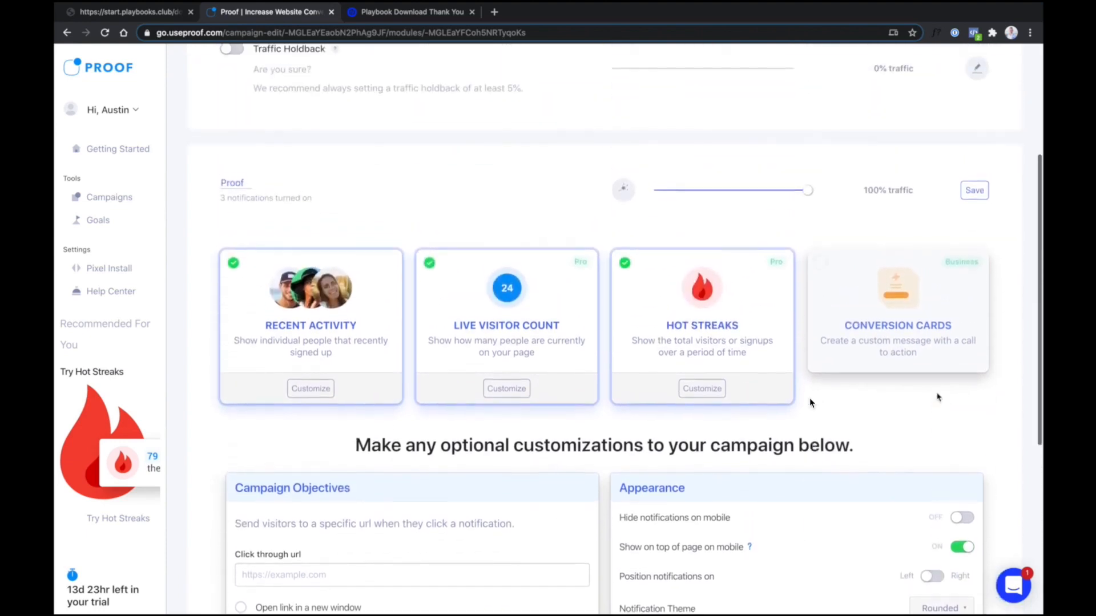
{"action": "left_click", "coordinate": [974, 190]}
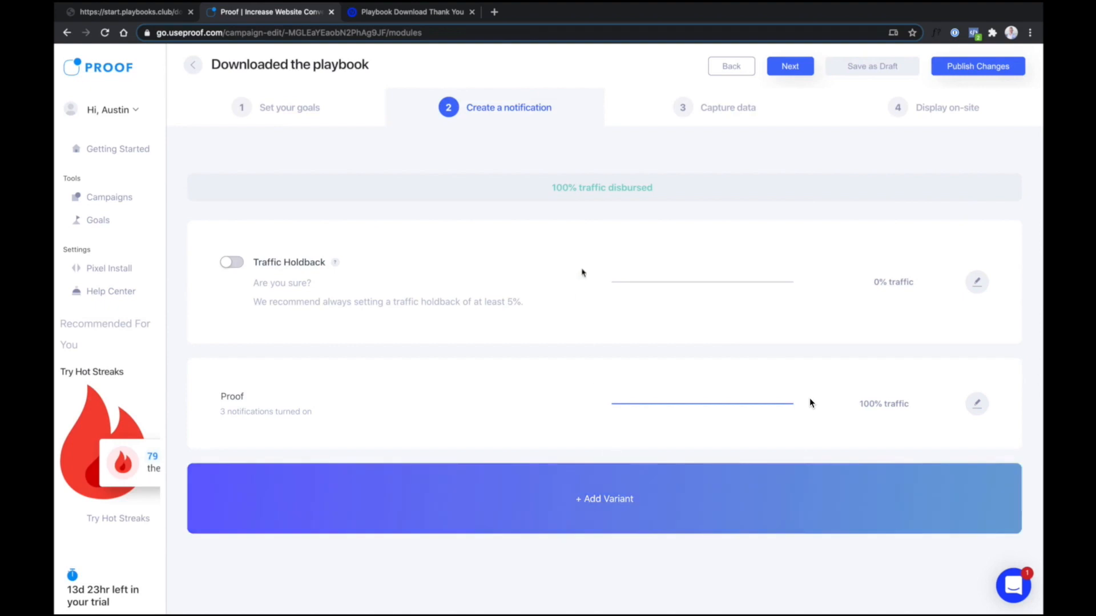
Add start.playbooks.club/download as the conversion capture URL
{"action": "left_click", "coordinate": [728, 113]}
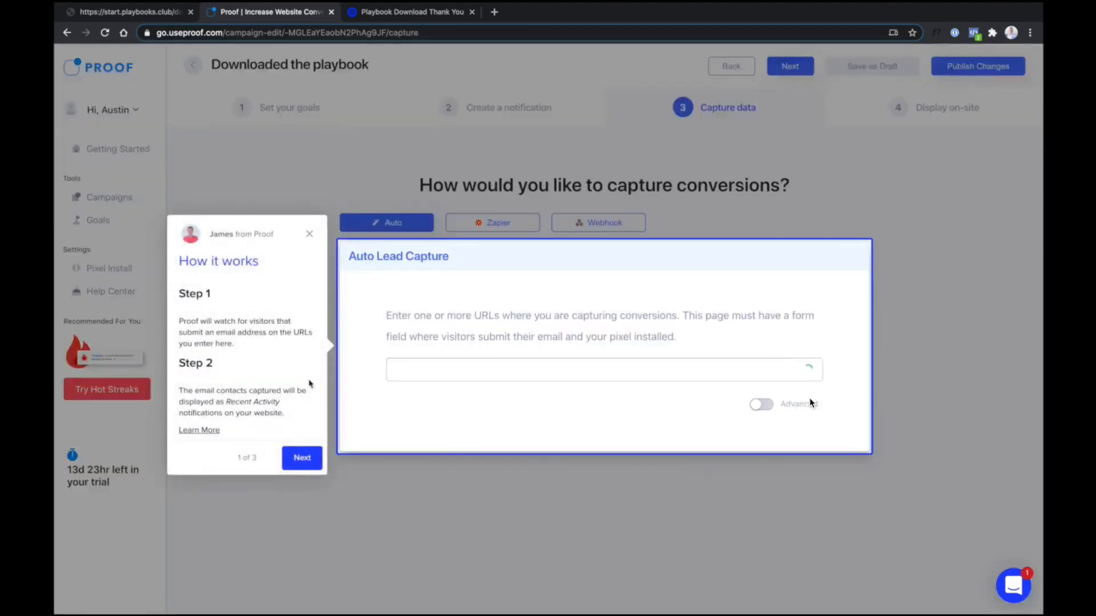
{"action": "left_click", "coordinate": [310, 235]}
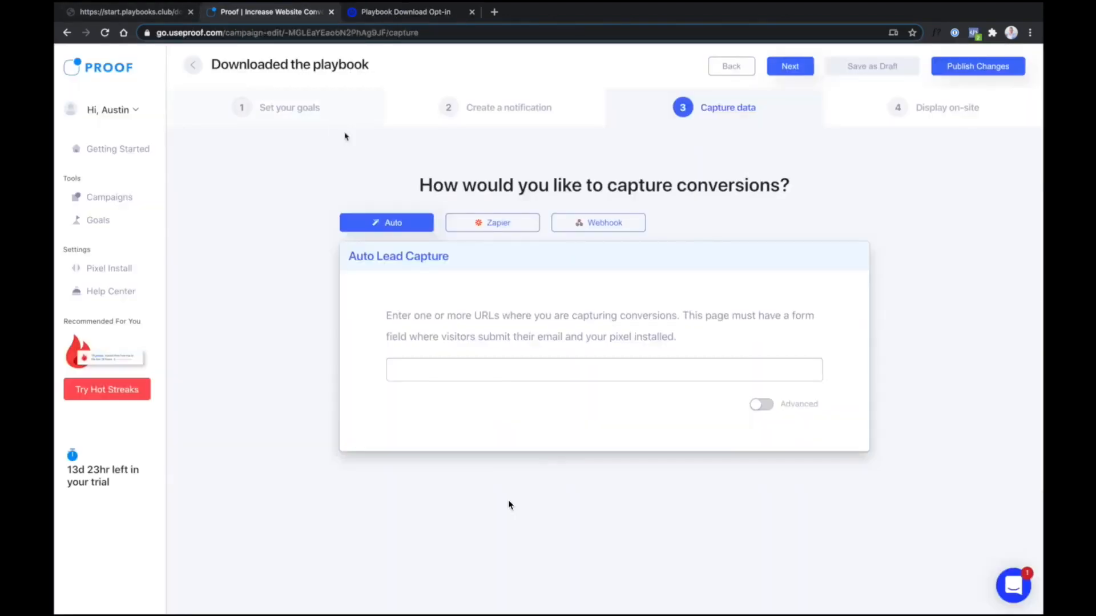
{"action": "left_click", "coordinate": [430, 368]}
{"action": "type", "text": "https://start.playbooks.club/download/"}
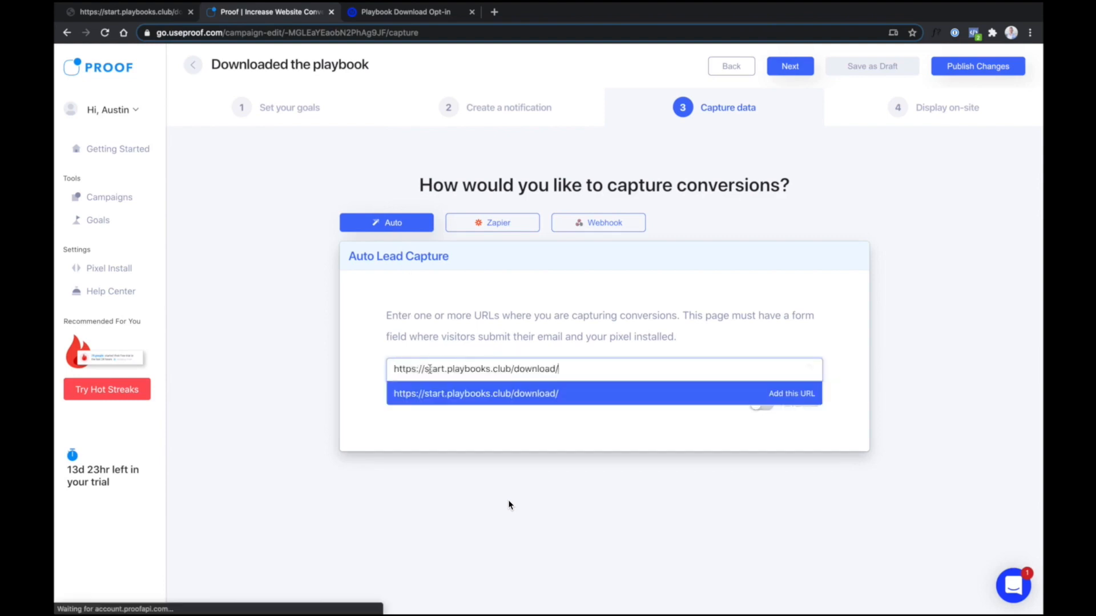
{"action": "key", "text": "Return"}
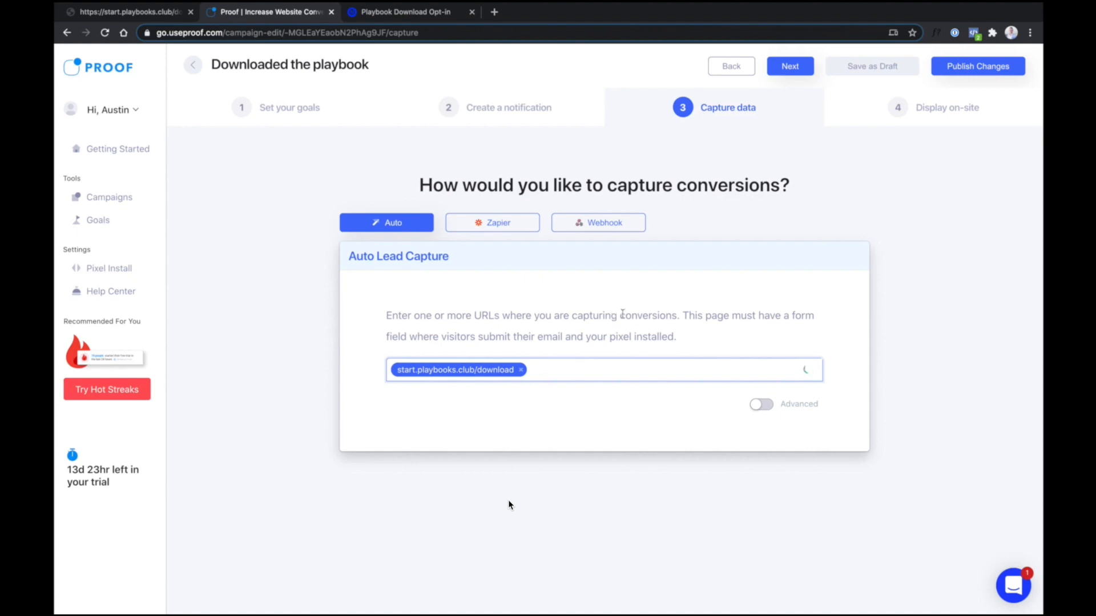
Add start.playbooks.club/download as the display URL and publish the campaign
{"action": "left_click", "coordinate": [908, 107]}
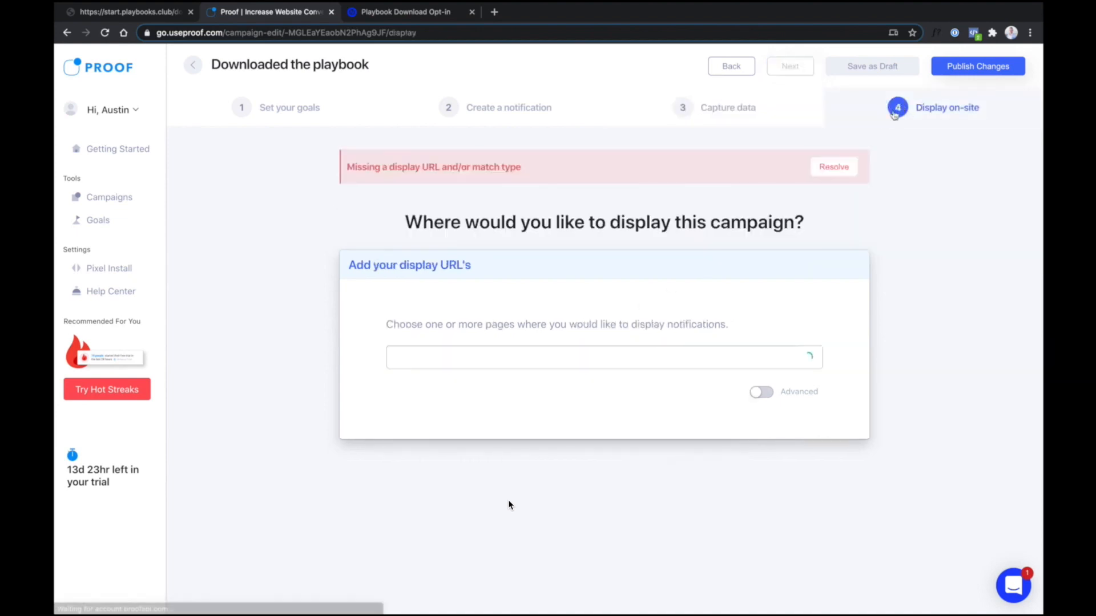
{"action": "left_click", "coordinate": [608, 356]}
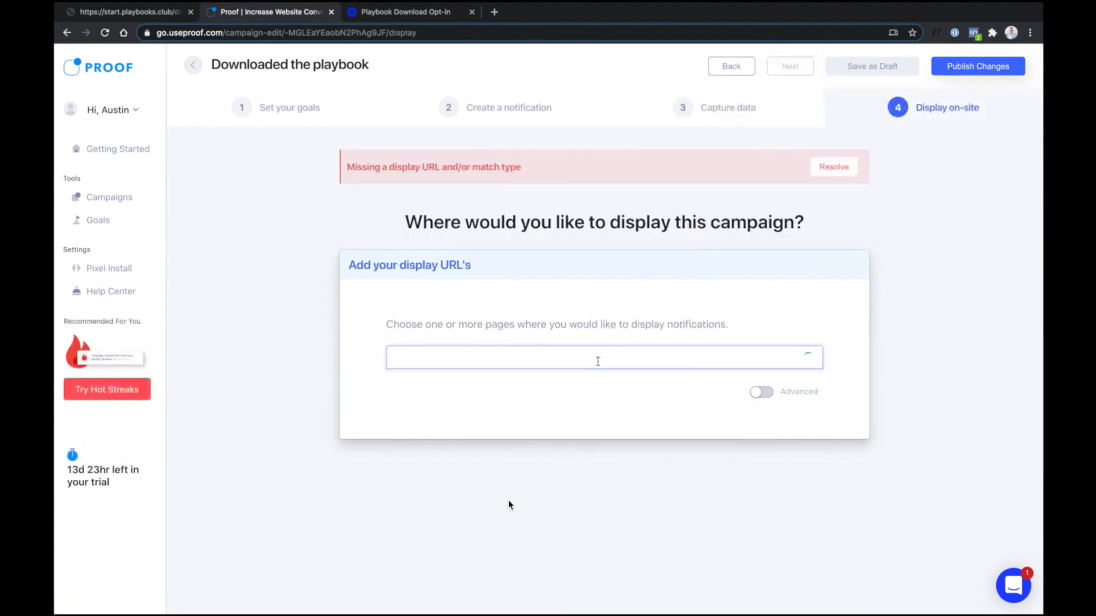
{"action": "type", "text": "https://start.playbooks.club/download/"}
{"action": "left_click", "coordinate": [548, 381]}
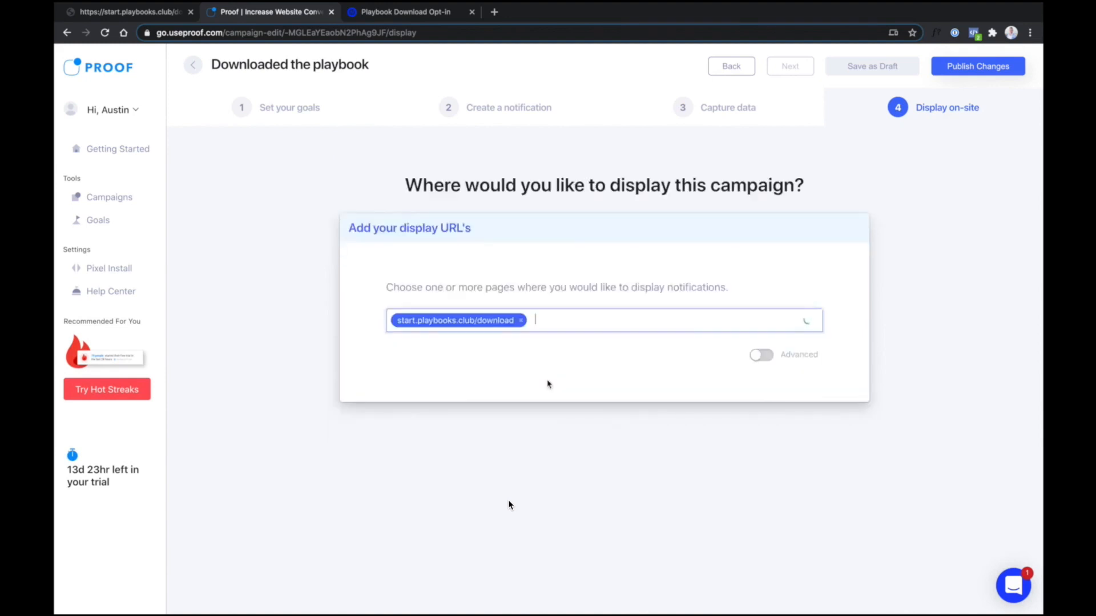
{"action": "left_click", "coordinate": [548, 381]}
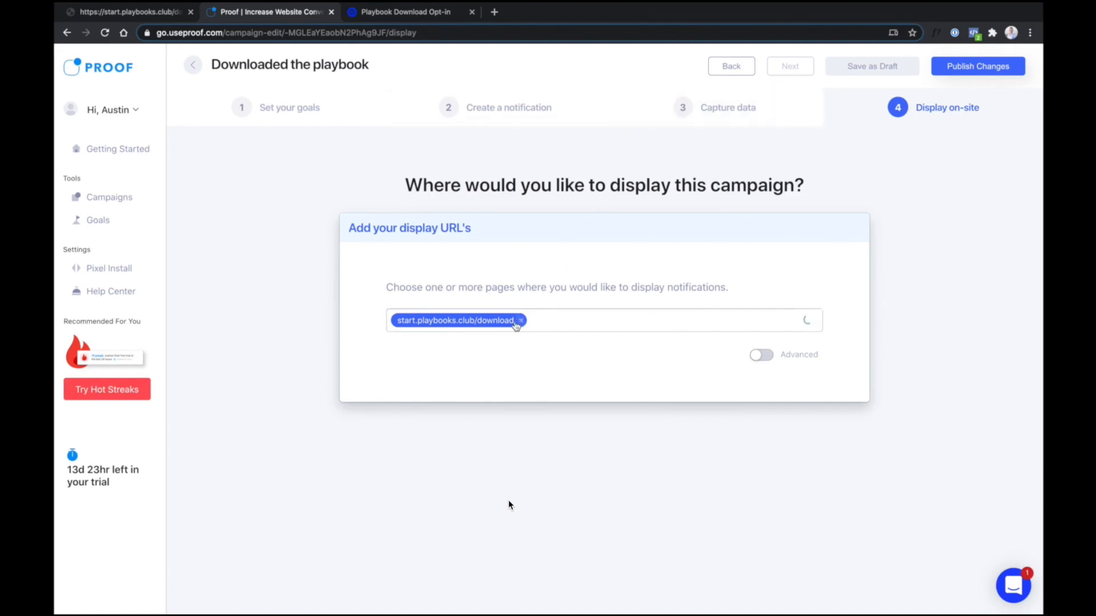
{"action": "left_click", "coordinate": [970, 57]}
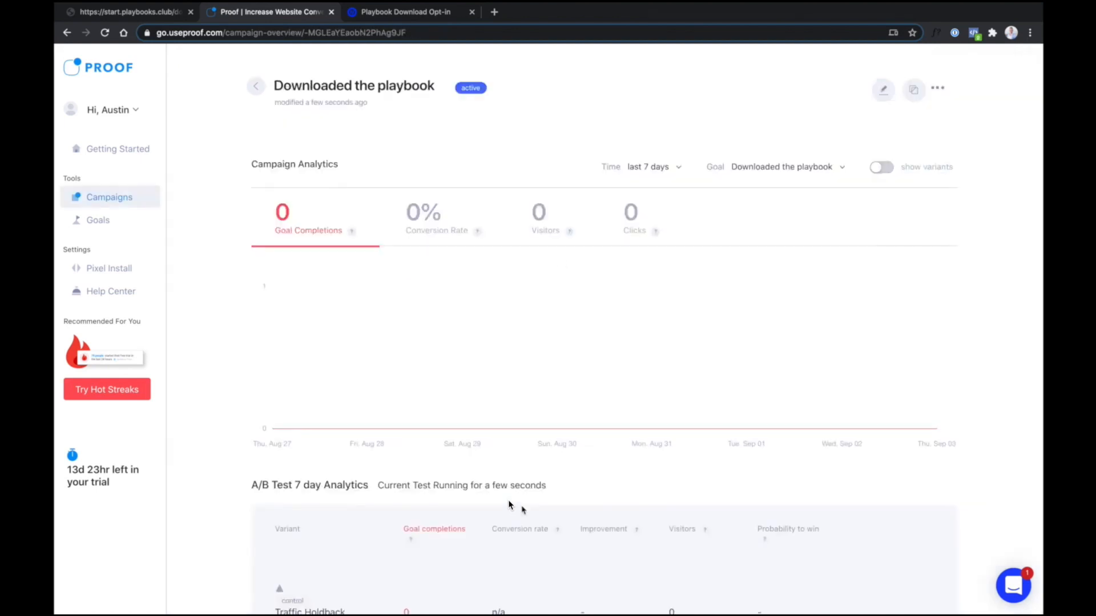
Submit a test email via GET THE BOOK, then return to the download page
{"action": "left_click", "coordinate": [164, 16]}
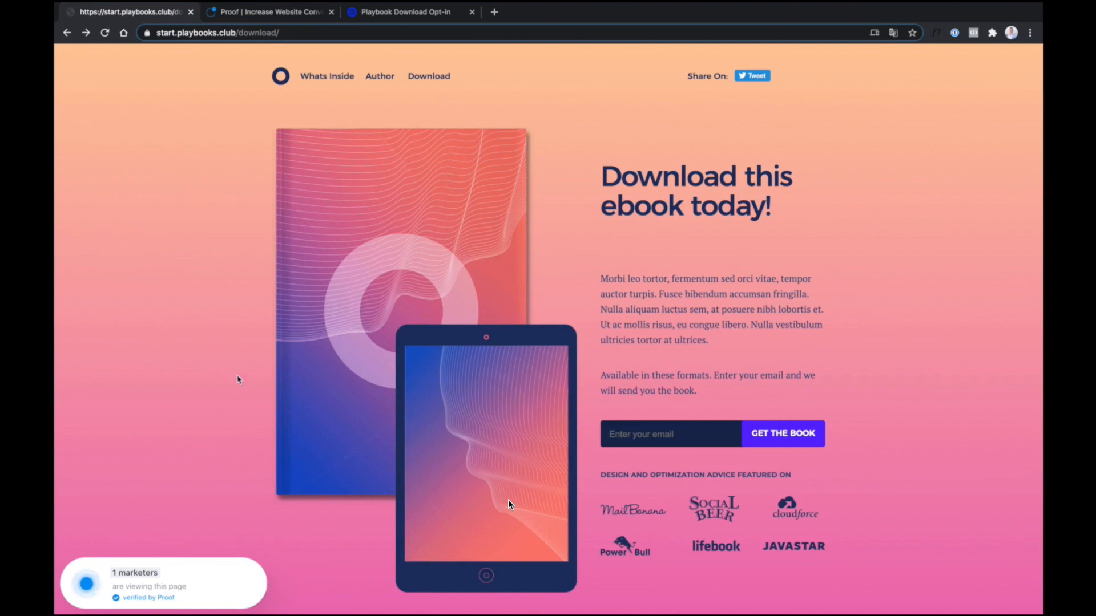
{"action": "left_click", "coordinate": [639, 439]}
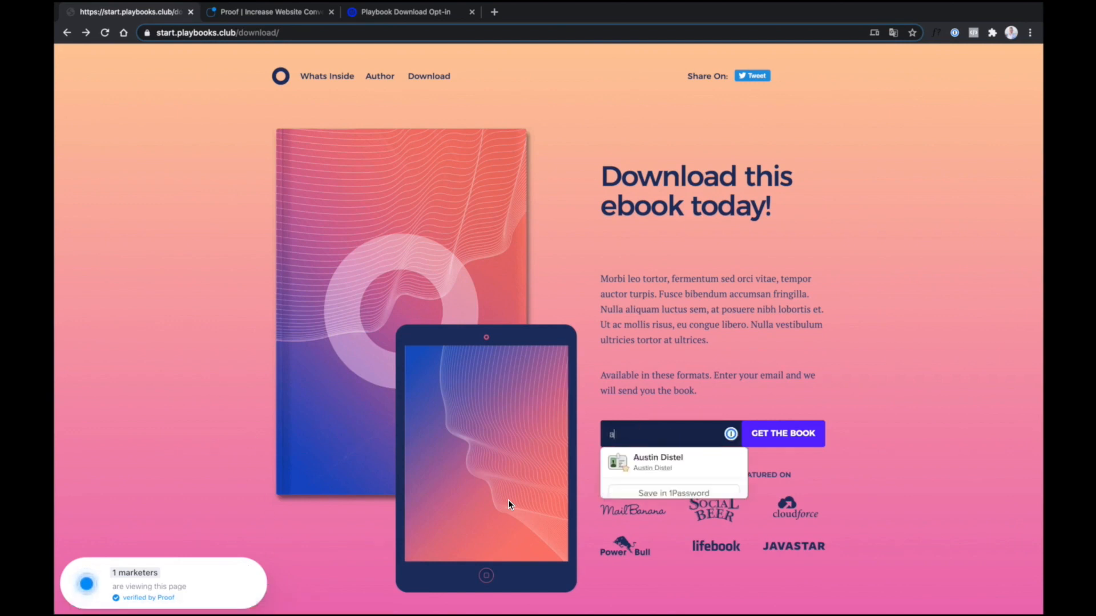
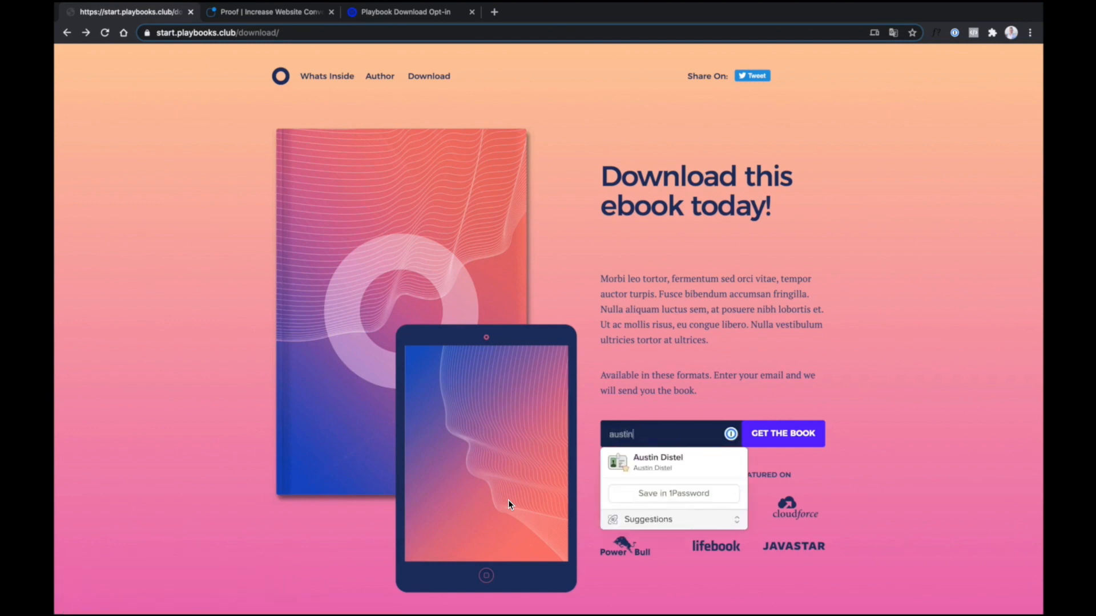
{"action": "left_click", "coordinate": [782, 437]}
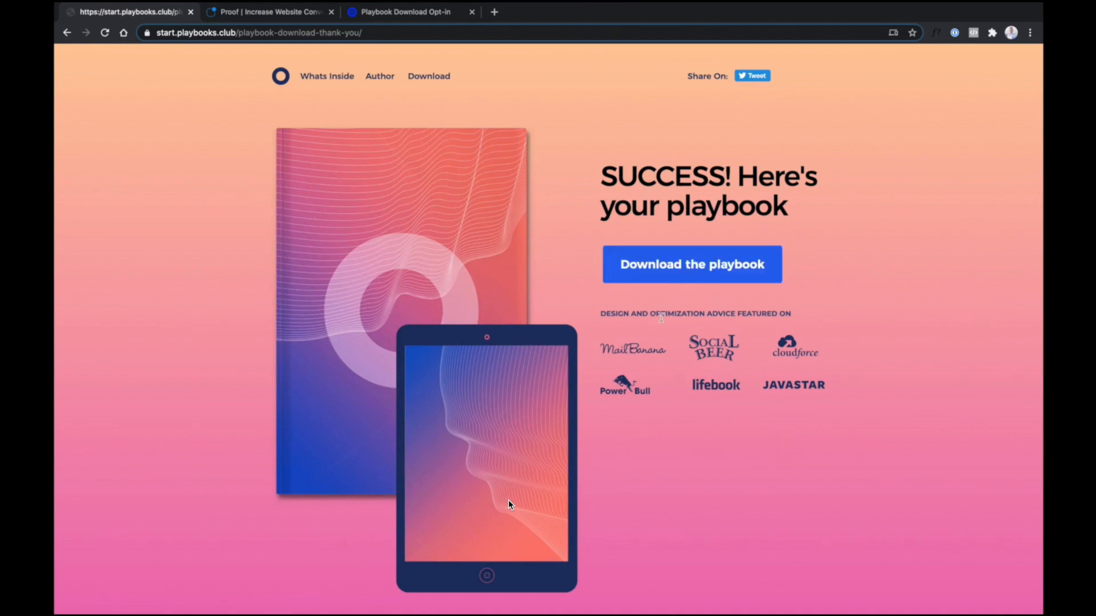
{"action": "left_click", "coordinate": [67, 33]}
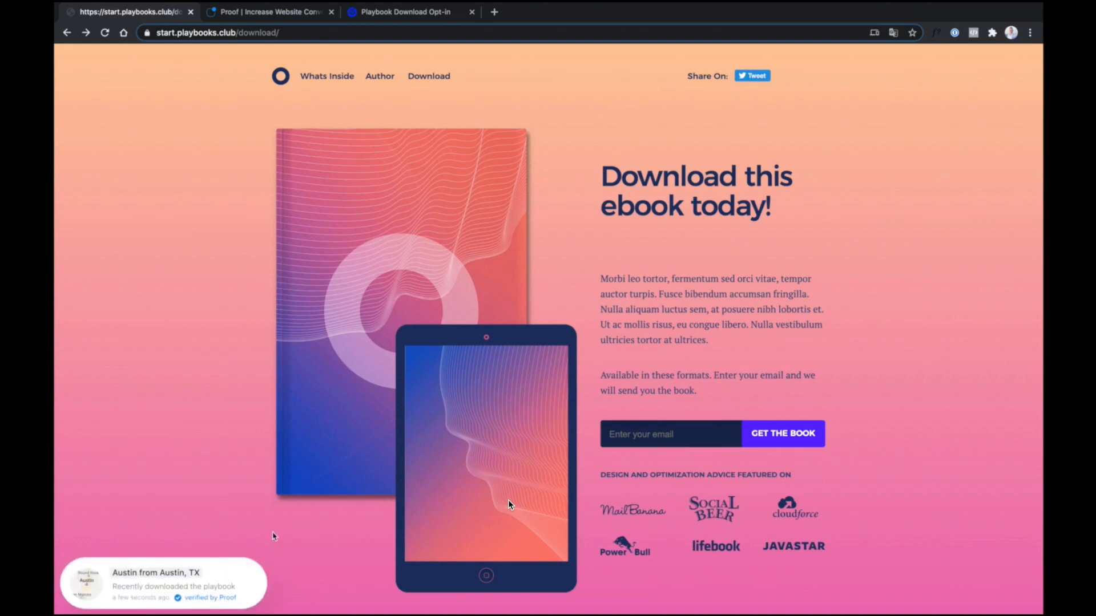
Reload the Proof campaign analytics, check the 1 goal completion and new contact, then show the pricing slide
{"action": "left_click", "coordinate": [274, 13]}
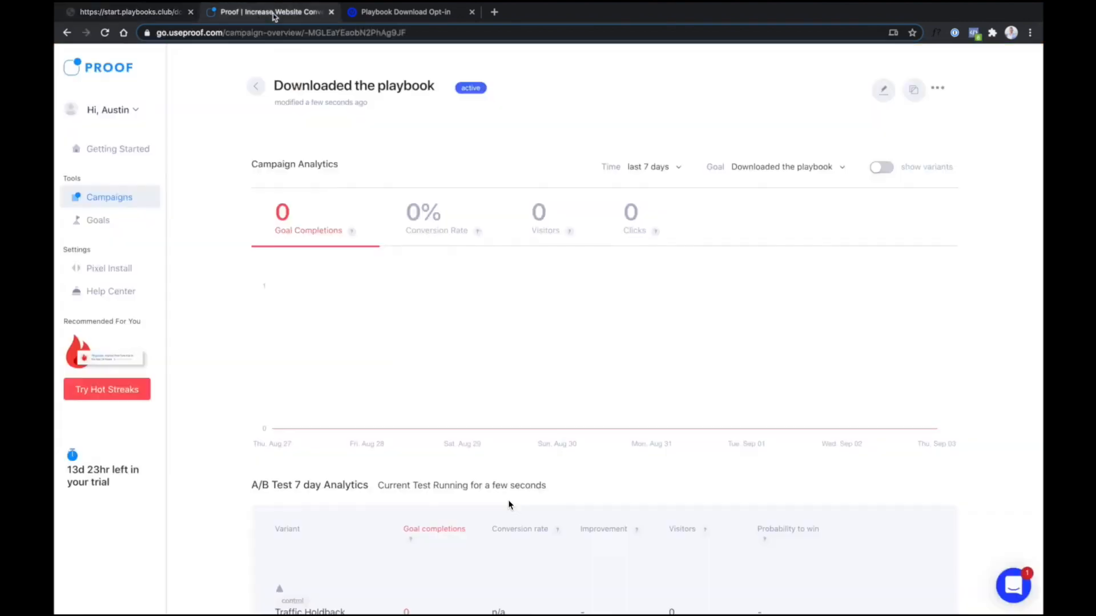
{"action": "key", "text": "super+r"}
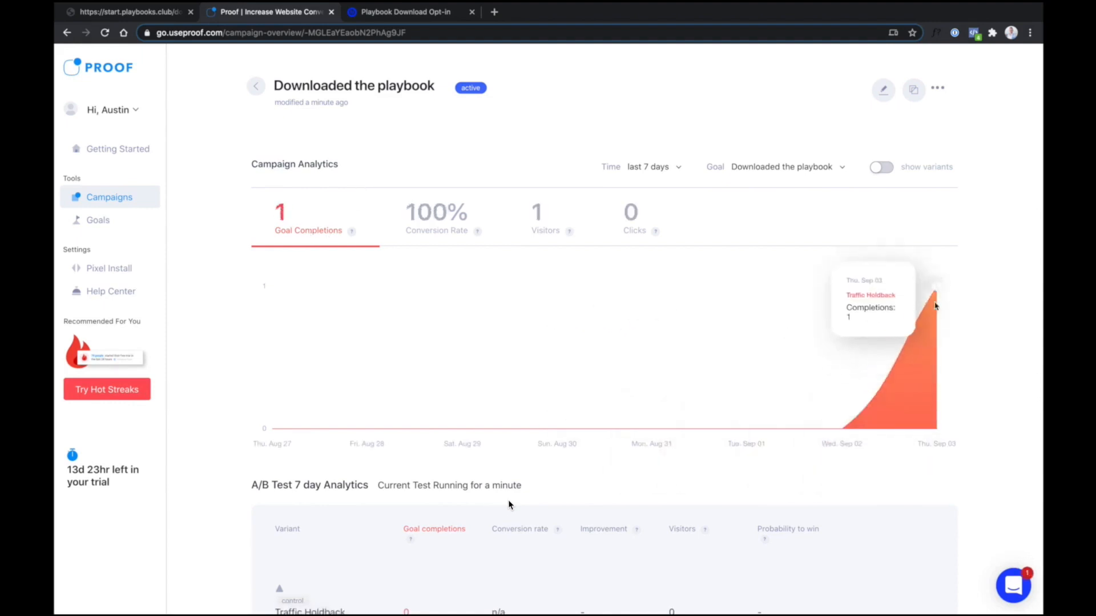
{"action": "scroll", "coordinate": [911, 384], "scroll_direction": "down", "scroll_amount": 7}
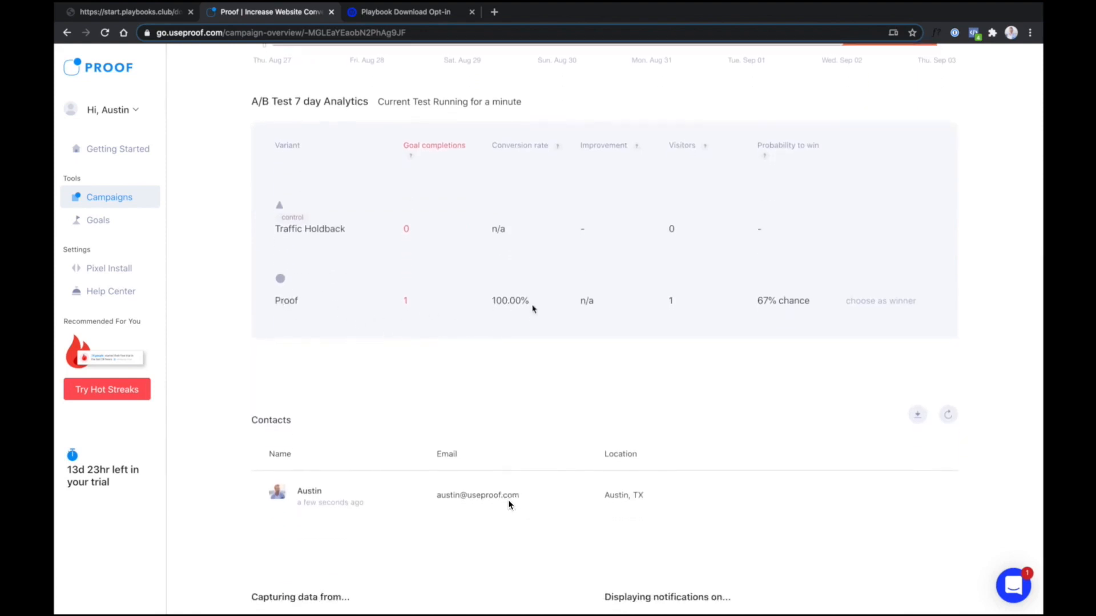
{"action": "scroll", "coordinate": [509, 504], "scroll_direction": "down", "scroll_amount": 2}
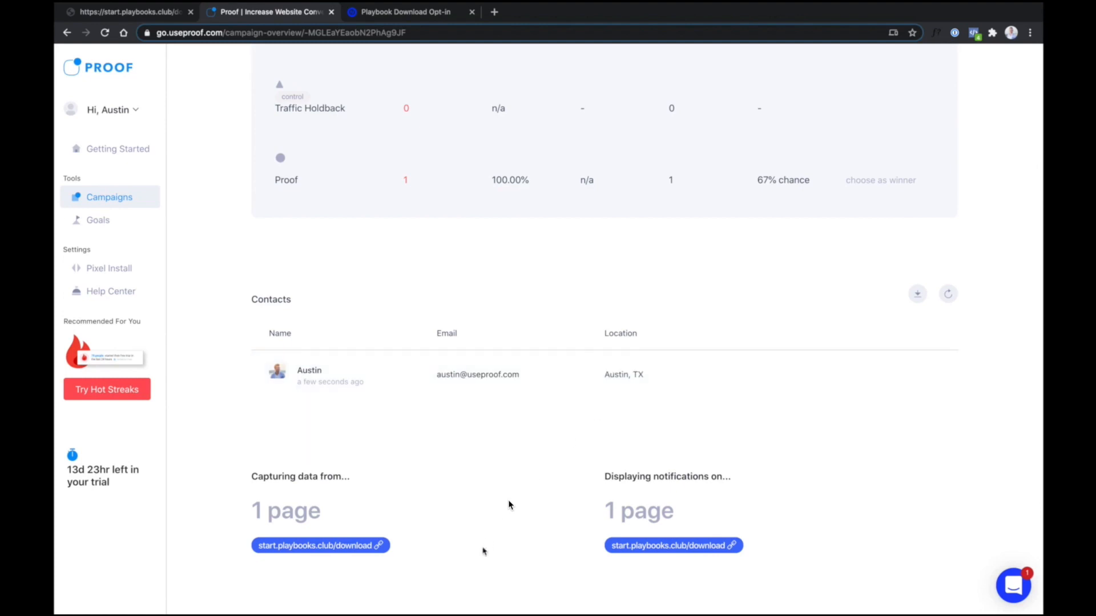
{"action": "scroll", "coordinate": [526, 480], "scroll_direction": "up", "scroll_amount": 5}
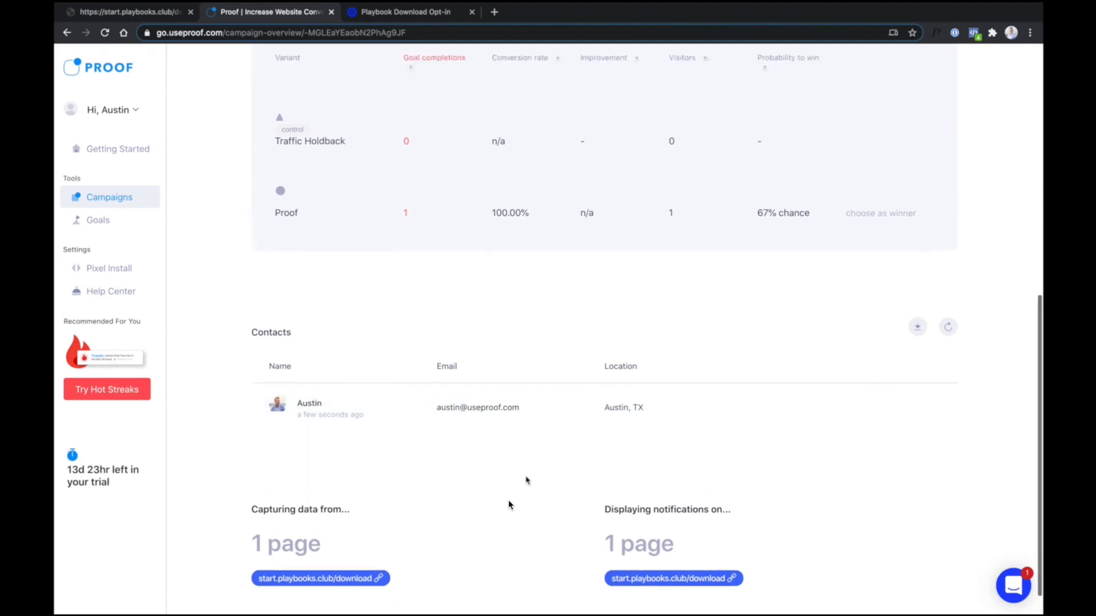
{"action": "scroll", "coordinate": [509, 504], "scroll_direction": "up", "scroll_amount": 4}
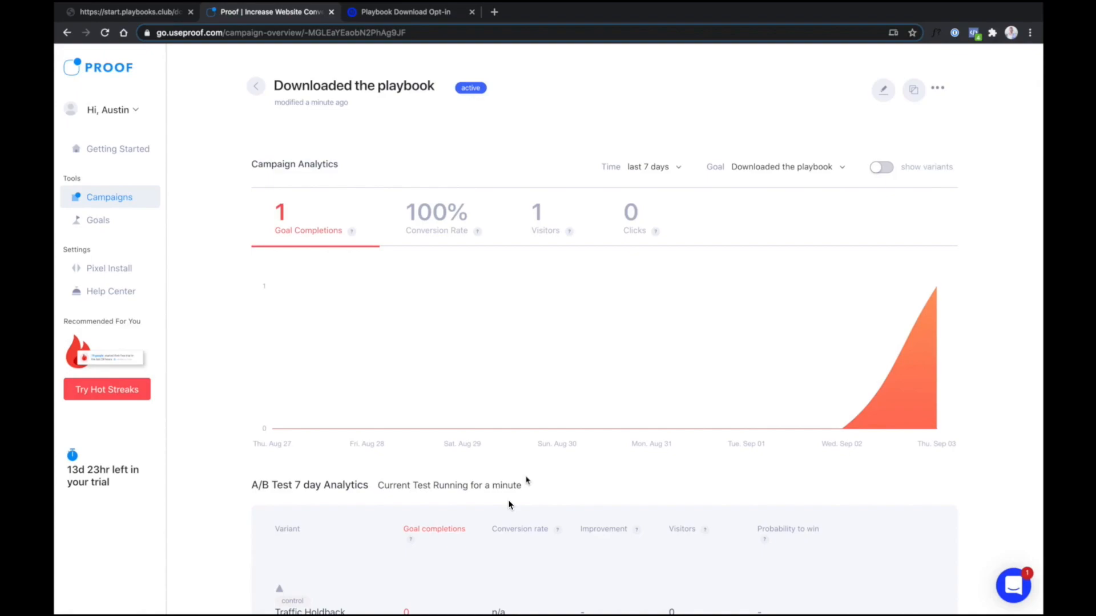
{"action": "key", "text": "Right"}
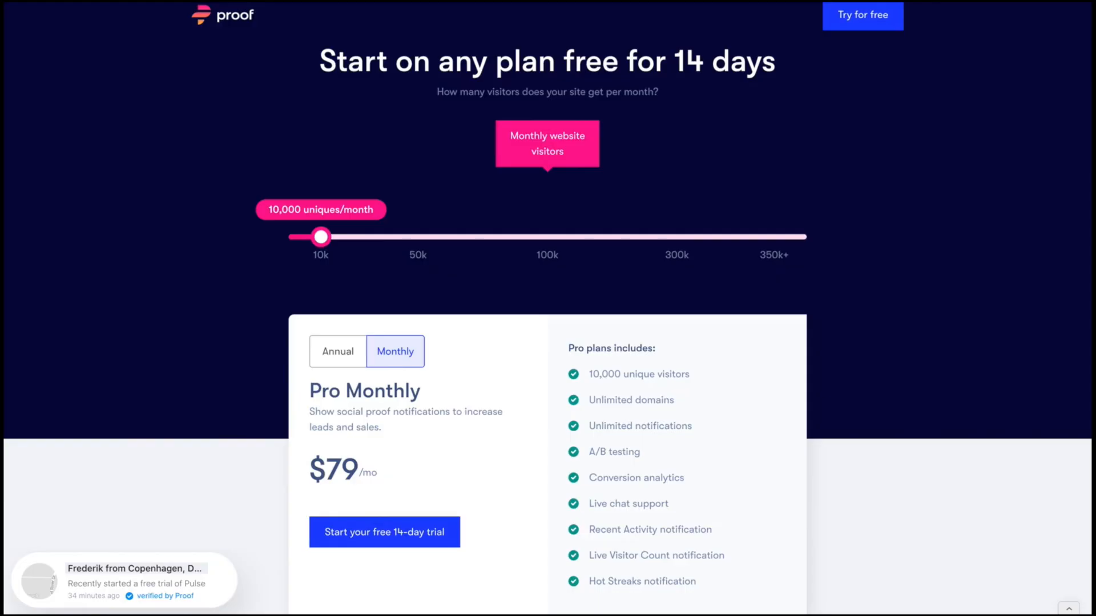
Estimate 8,000 monthly visitors, review the annual savings, and return to Pro Monthly at $79/mo
{"action": "mouse_move", "coordinate": [323, 236]}
{"action": "left_mouse_down"}
{"action": "mouse_move", "coordinate": [264, 249]}
{"action": "mouse_move", "coordinate": [704, 272]}
{"action": "mouse_move", "coordinate": [313, 240]}
{"action": "mouse_move", "coordinate": [323, 242]}
{"action": "left_mouse_up"}
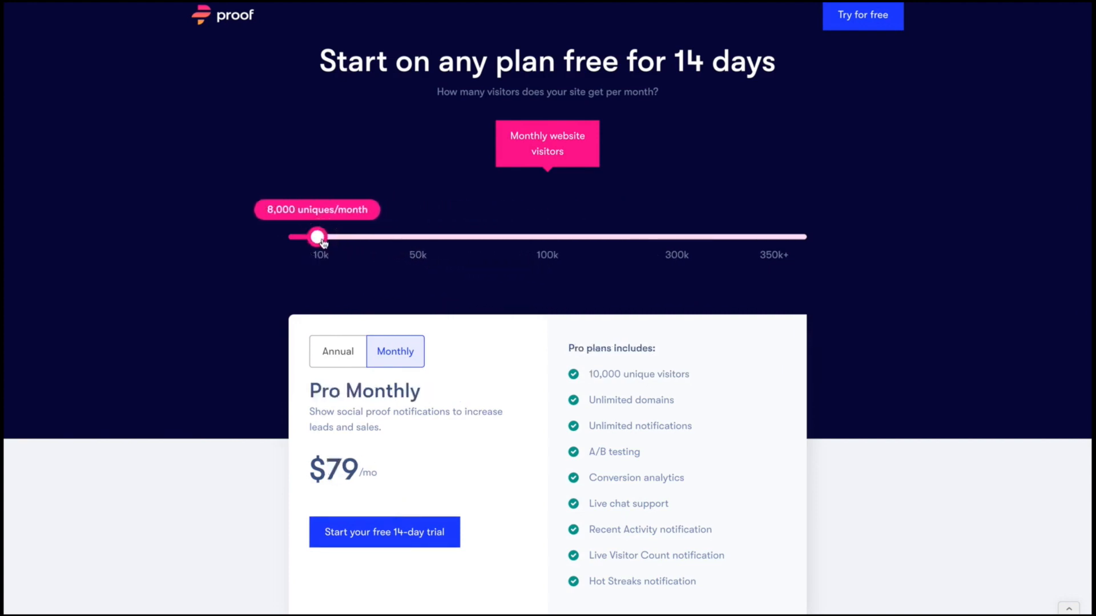
{"action": "left_click", "coordinate": [351, 366]}
{"action": "left_click_drag", "start_coordinate": [310, 494], "coordinate": [393, 494]}
{"action": "left_click", "coordinate": [403, 352]}
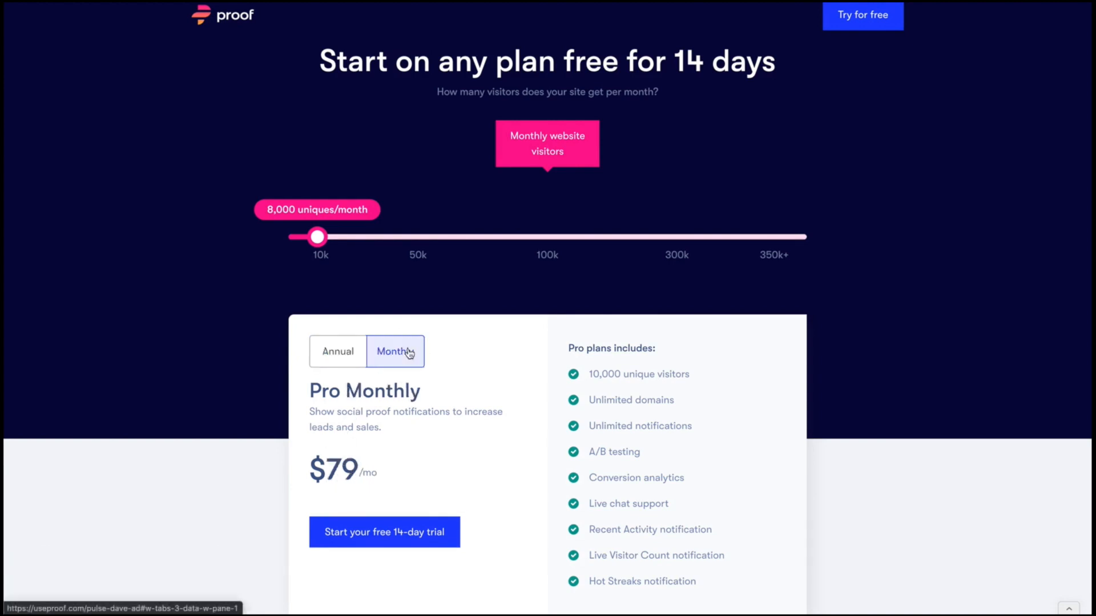